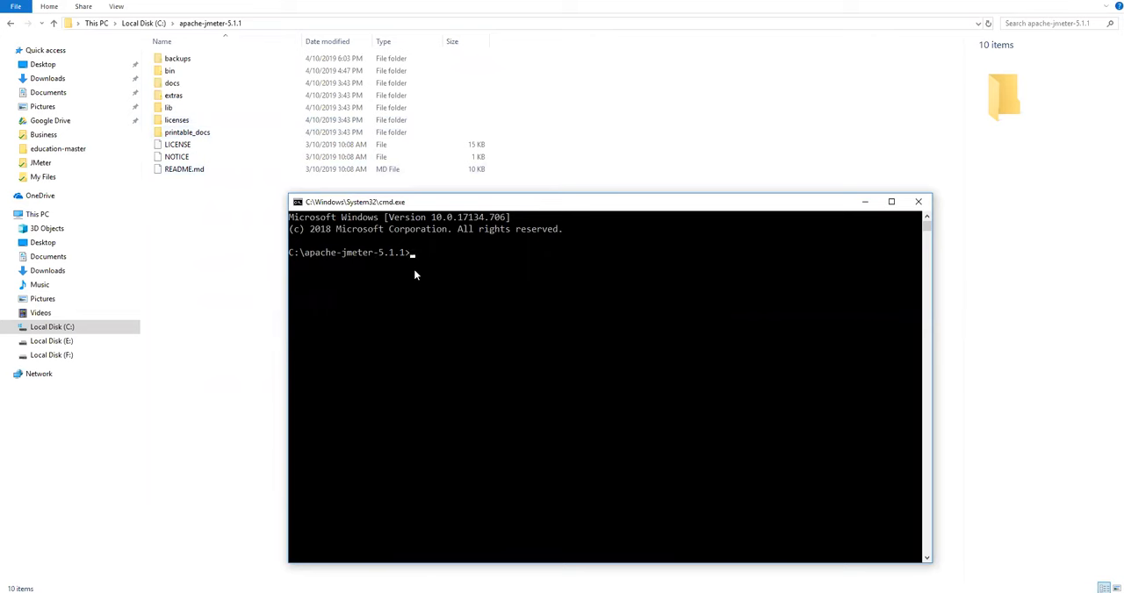
Step: Change the command prompt to the bin directory and locate jmeter.bat inside the JMeter bin folder
{"action": "key", "text": "Return"}
{"action": "double_click", "coordinate": [170, 72]}
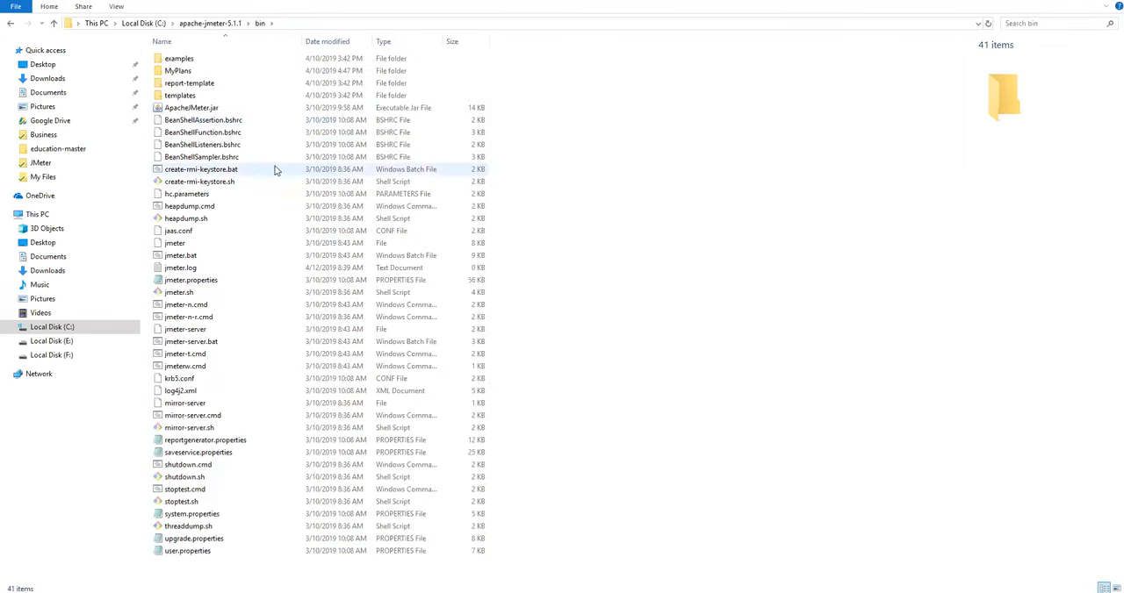
{"action": "left_click", "coordinate": [199, 259]}
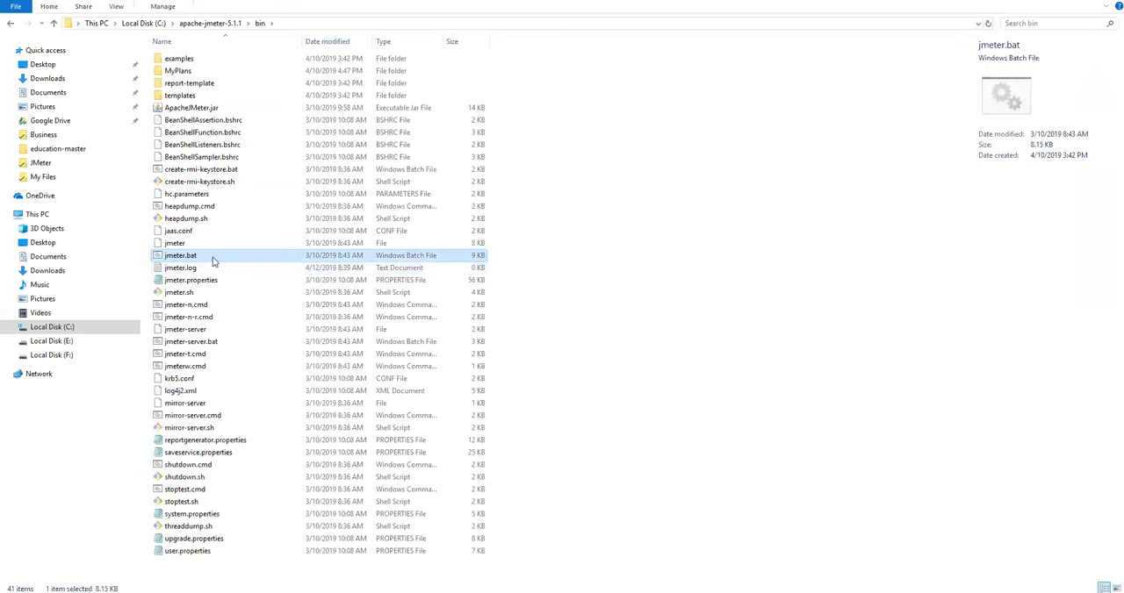
{"action": "key", "text": "alt+Tab"}
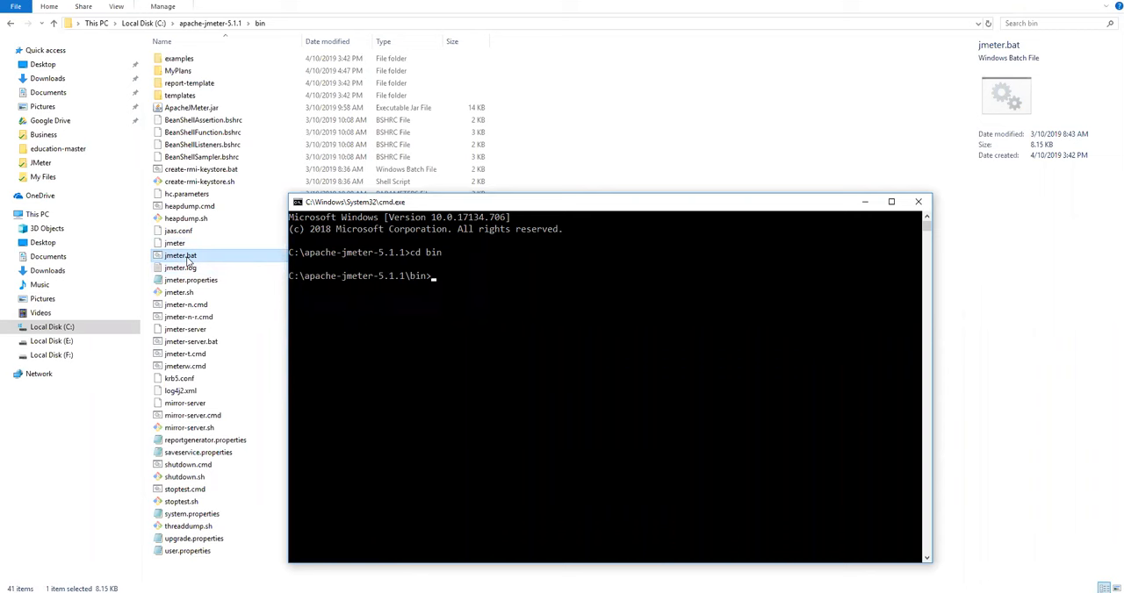
Step: Run jmeter.bat from the bin directory to launch JMeter and minimize the command window
{"action": "left_click", "coordinate": [431, 279]}
{"action": "type", "text": "jmeter.bat"}
{"action": "left_click", "coordinate": [864, 202]}
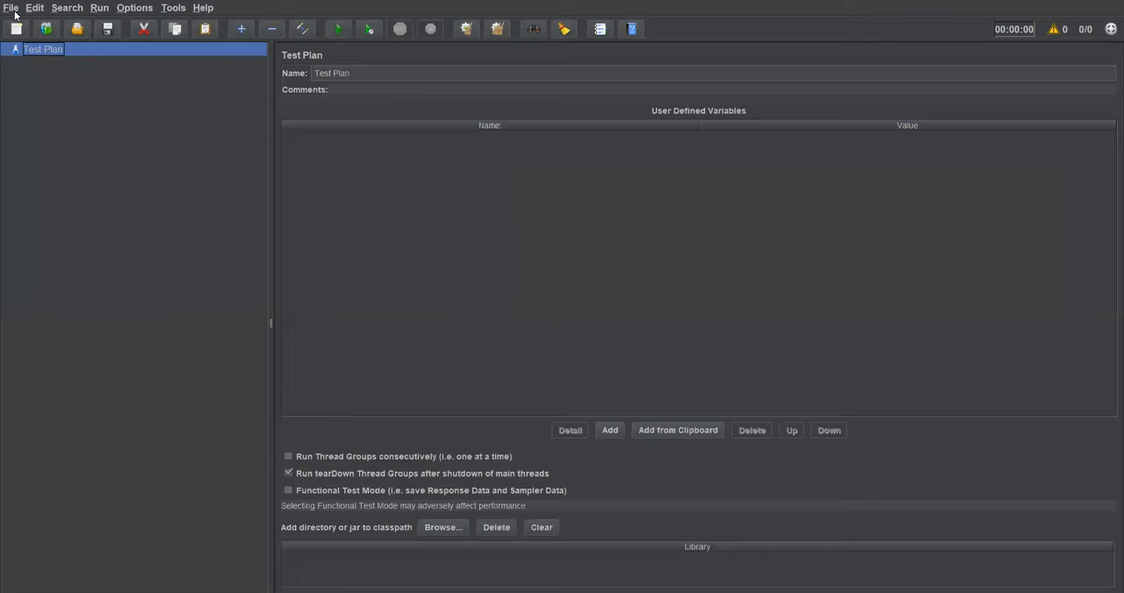
Step: Start a new test plan in JMeter and add a Thread Group to it
{"action": "left_click", "coordinate": [11, 8]}
{"action": "left_click", "coordinate": [16, 25]}
{"action": "right_click", "coordinate": [53, 47]}
{"action": "mouse_move", "coordinate": [175, 56]}
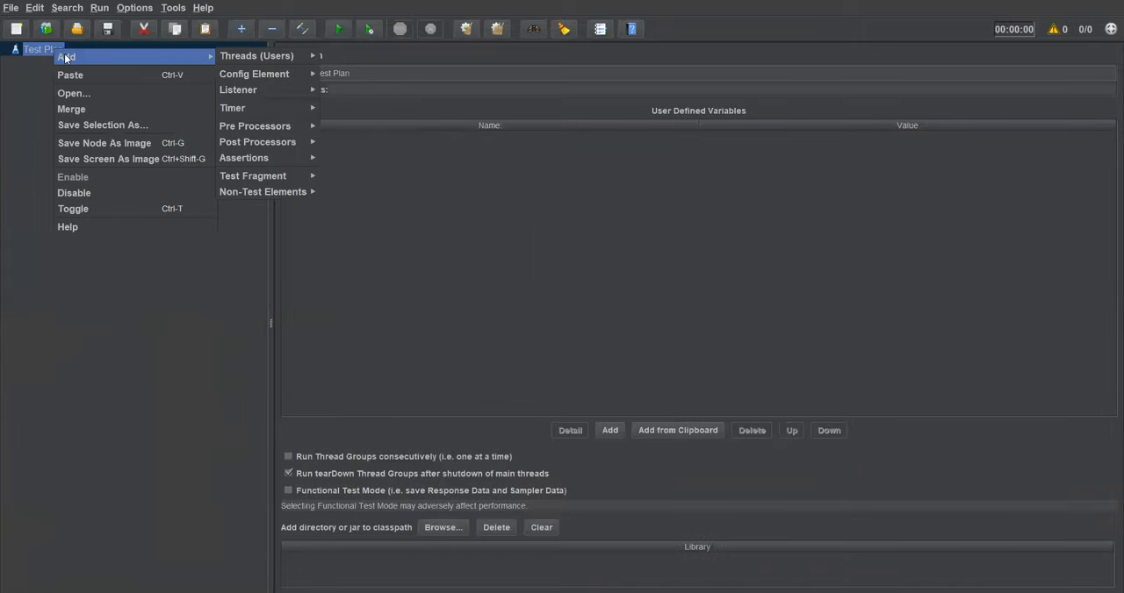
{"action": "mouse_move", "coordinate": [252, 55]}
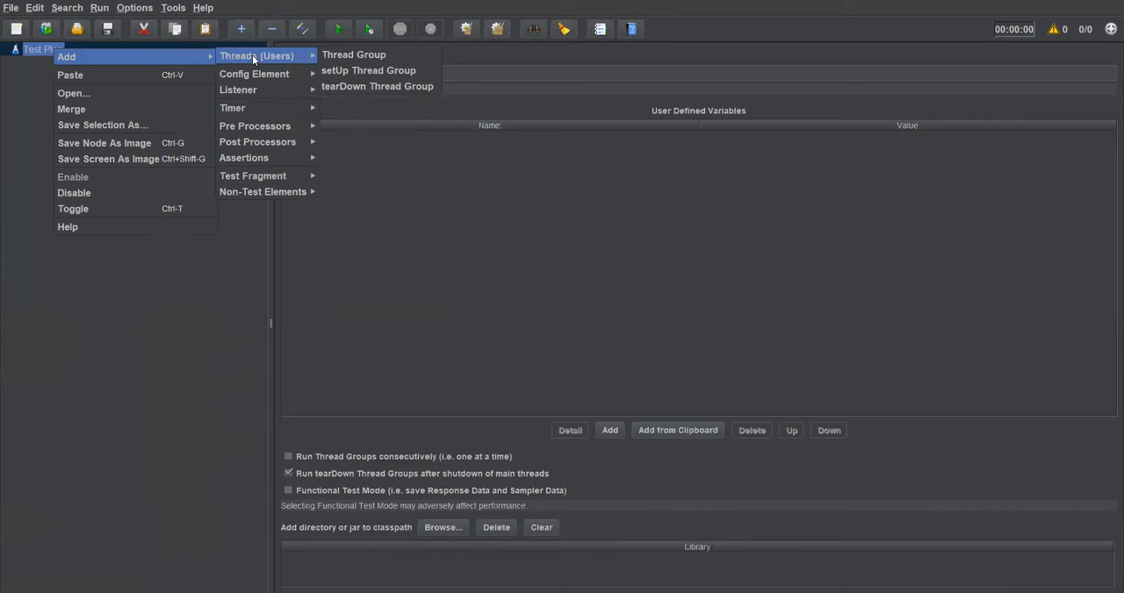
{"action": "left_click", "coordinate": [325, 59]}
Step: Rename the thread group as users
{"action": "left_click_drag", "start_coordinate": [386, 75], "coordinate": [313, 75]}
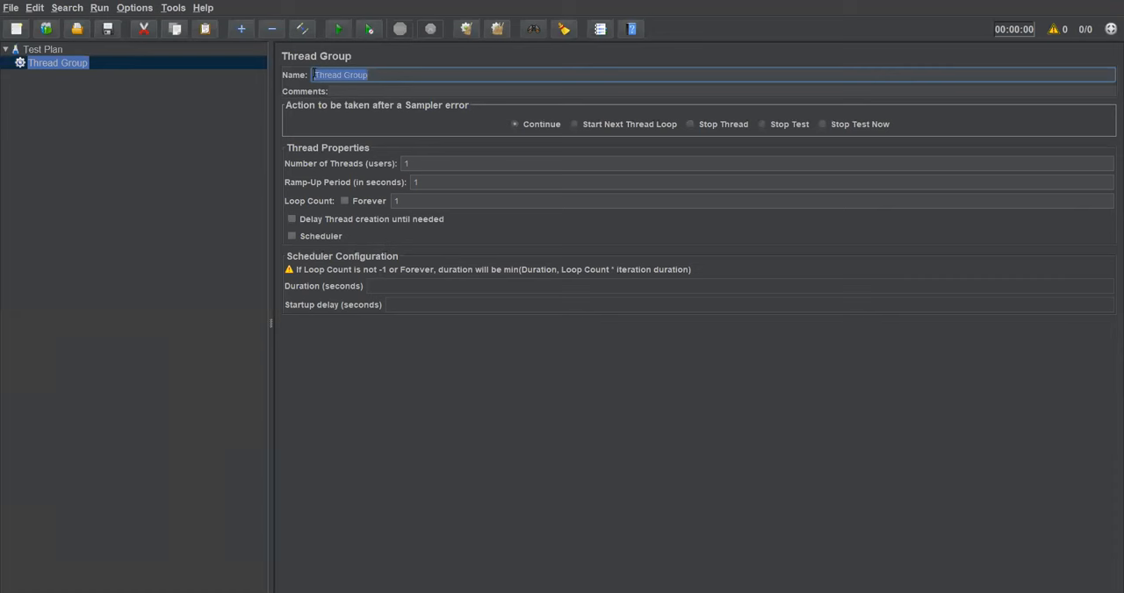
{"action": "type", "text": "users"}
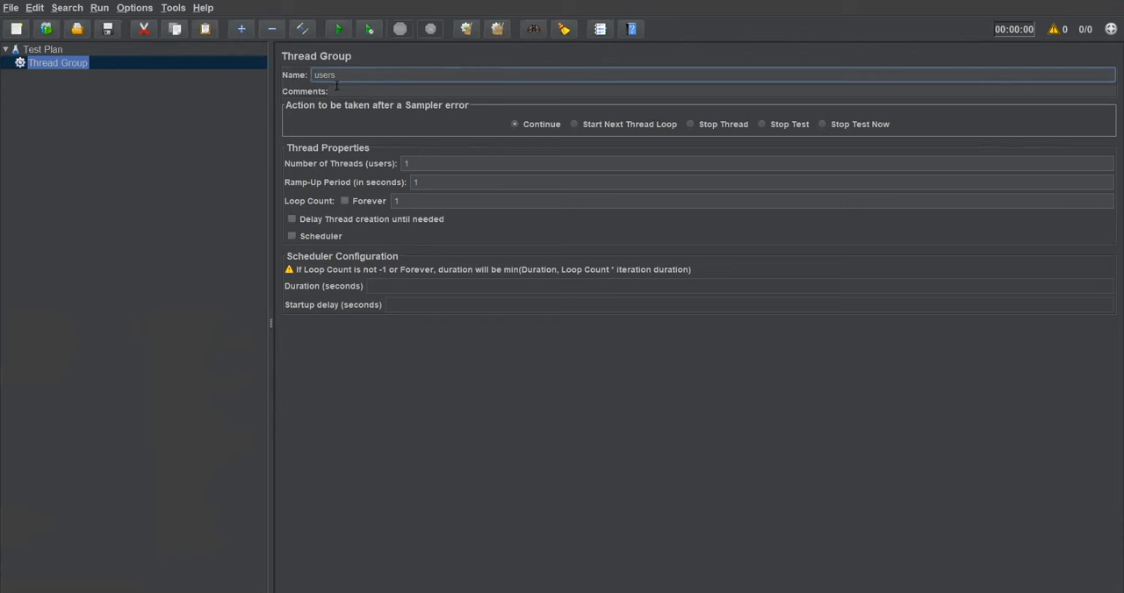
{"action": "left_click_drag", "start_coordinate": [337, 76], "coordinate": [295, 72]}
Step: Set the thread group's number of threads to 5 and its ramp-up period to 3 seconds
{"action": "double_click", "coordinate": [404, 164]}
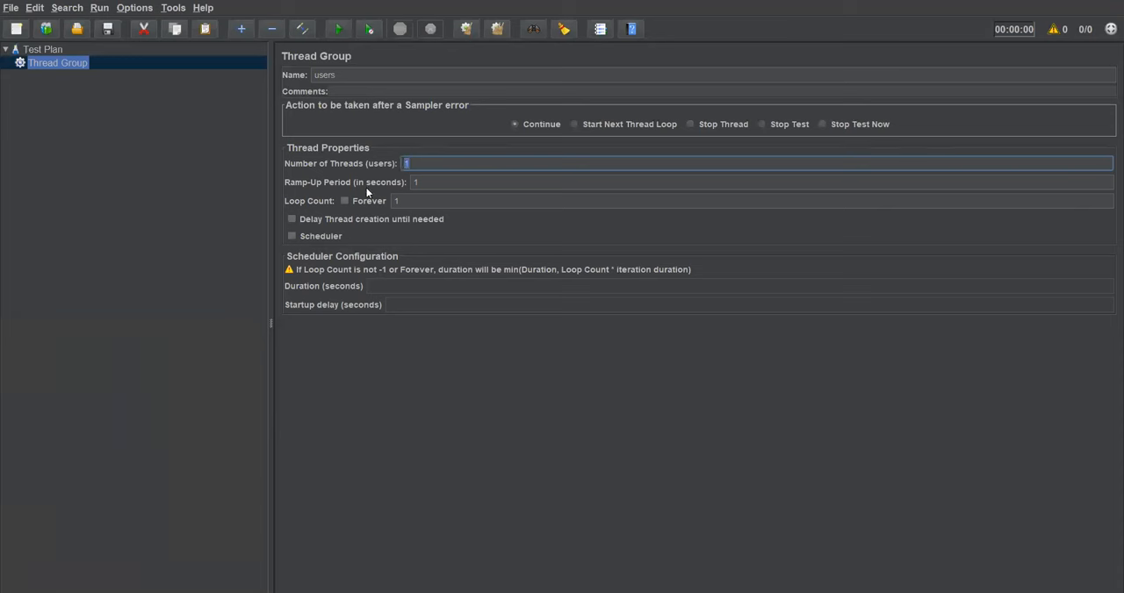
{"action": "left_click", "coordinate": [416, 183]}
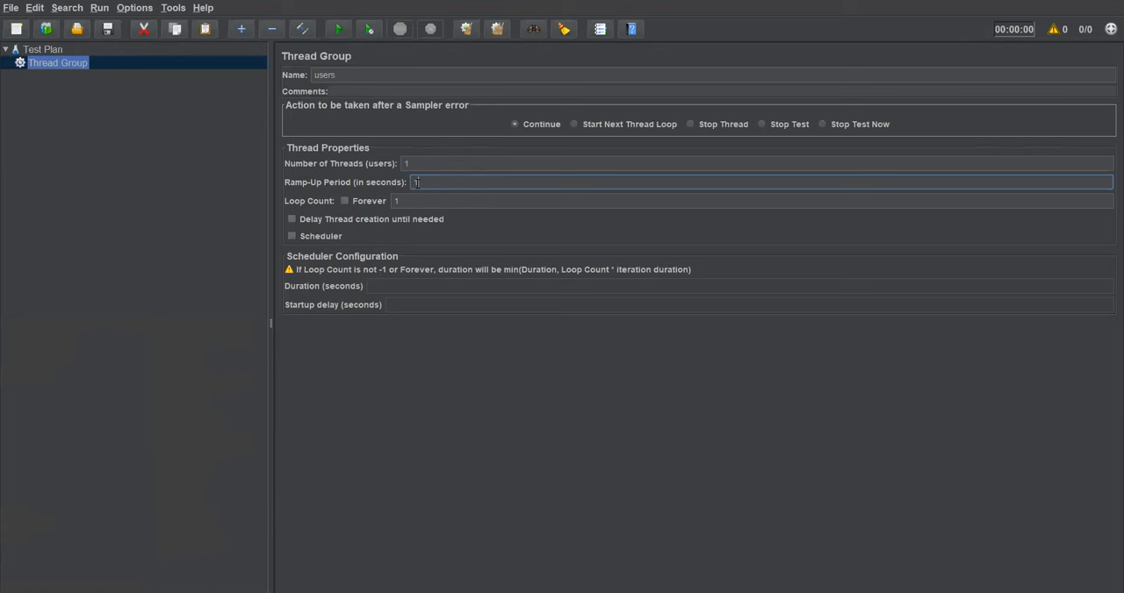
{"action": "double_click", "coordinate": [404, 163]}
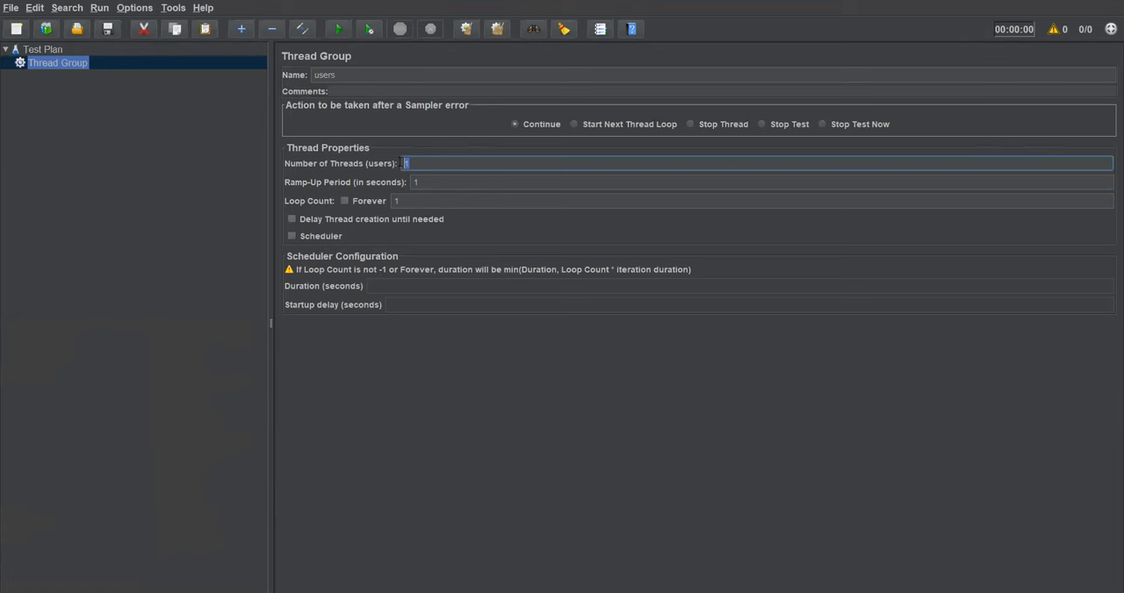
{"action": "left_click", "coordinate": [414, 164]}
{"action": "left_click_drag", "start_coordinate": [418, 164], "coordinate": [404, 163]}
{"action": "left_click", "coordinate": [406, 163]}
{"action": "left_click_drag", "start_coordinate": [425, 162], "coordinate": [404, 163]}
{"action": "type", "text": "5"}
{"action": "double_click", "coordinate": [414, 182]}
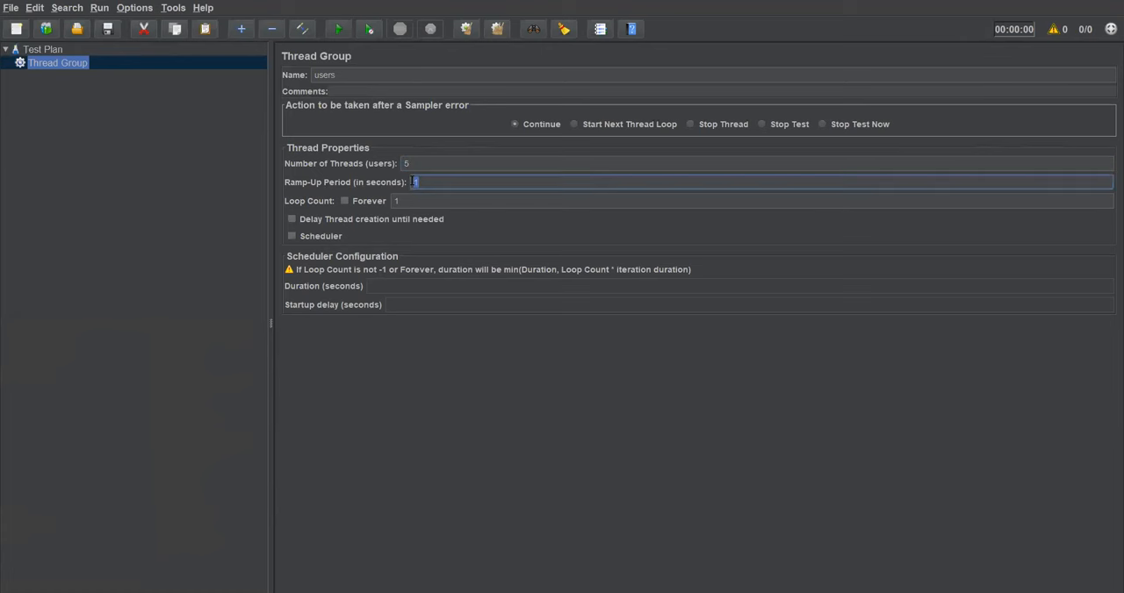
{"action": "type", "text": "5"}
Step: Examine how the thread group's number of threads, ramp-up period and loop count relate
{"action": "double_click", "coordinate": [407, 164]}
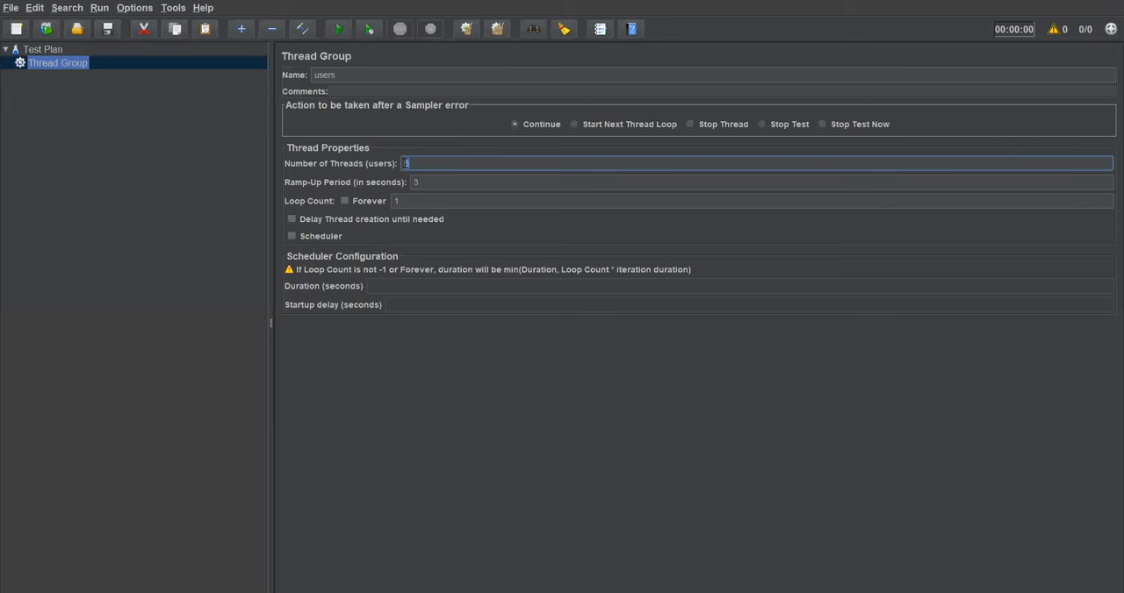
{"action": "mouse_move", "coordinate": [419, 184]}
{"action": "left_mouse_down"}
{"action": "mouse_move", "coordinate": [404, 163]}
{"action": "mouse_move", "coordinate": [414, 183]}
{"action": "left_mouse_up"}
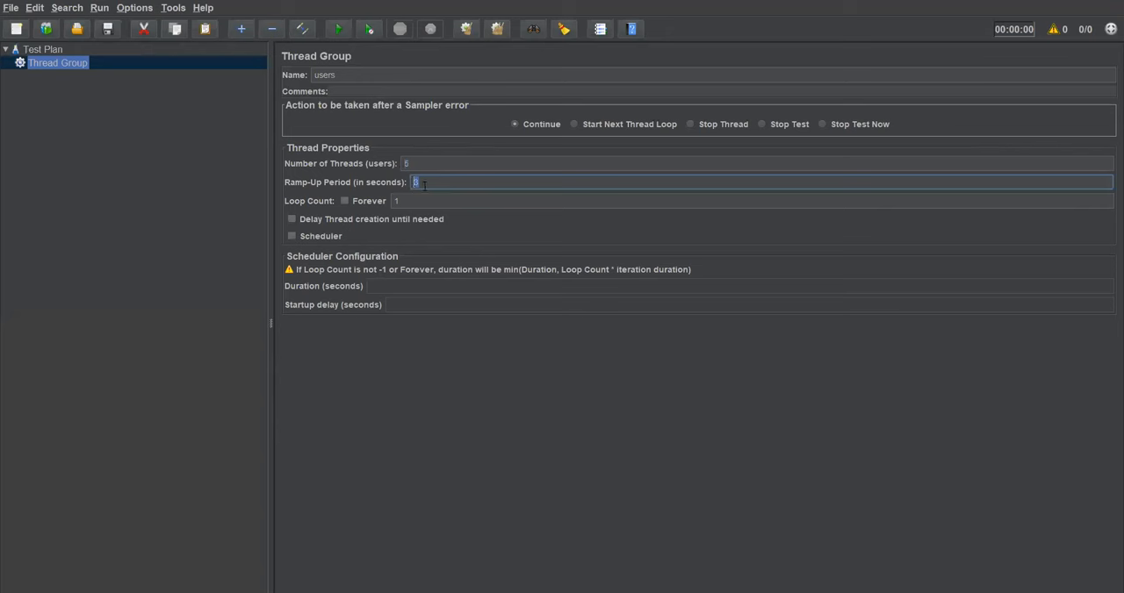
{"action": "left_click_drag", "start_coordinate": [416, 164], "coordinate": [406, 164]}
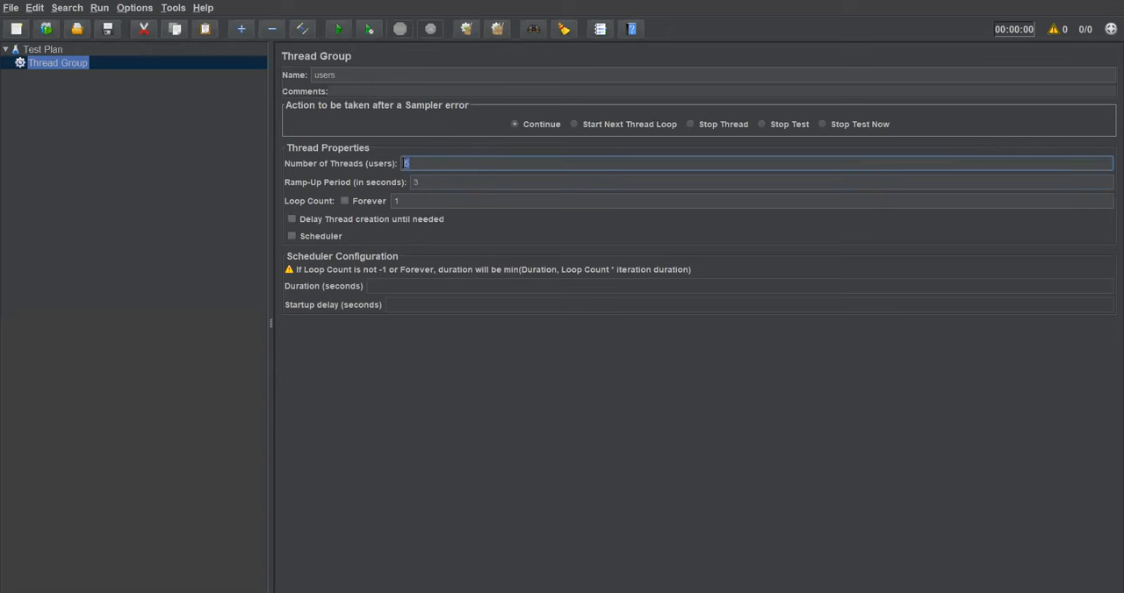
{"action": "left_click", "coordinate": [413, 201]}
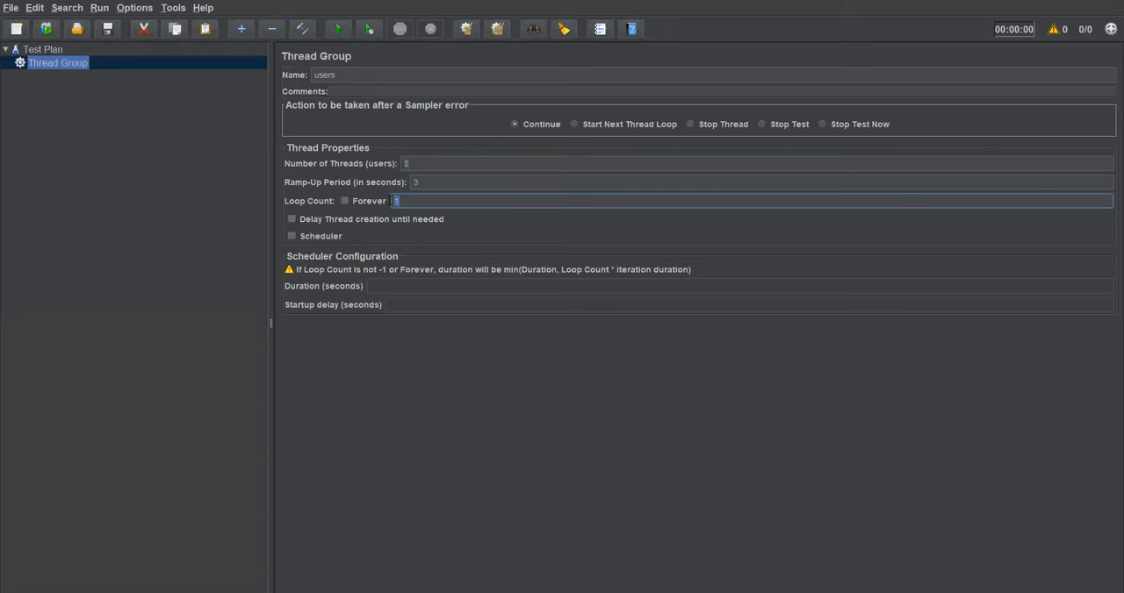
{"action": "left_click", "coordinate": [430, 160]}
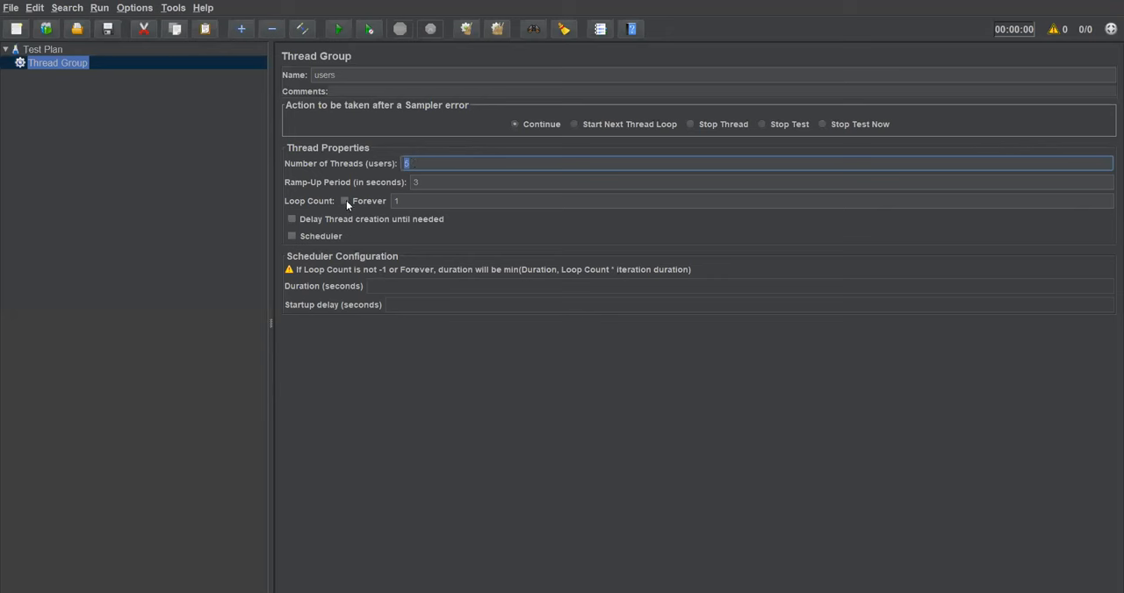
{"action": "double_click", "coordinate": [407, 201]}
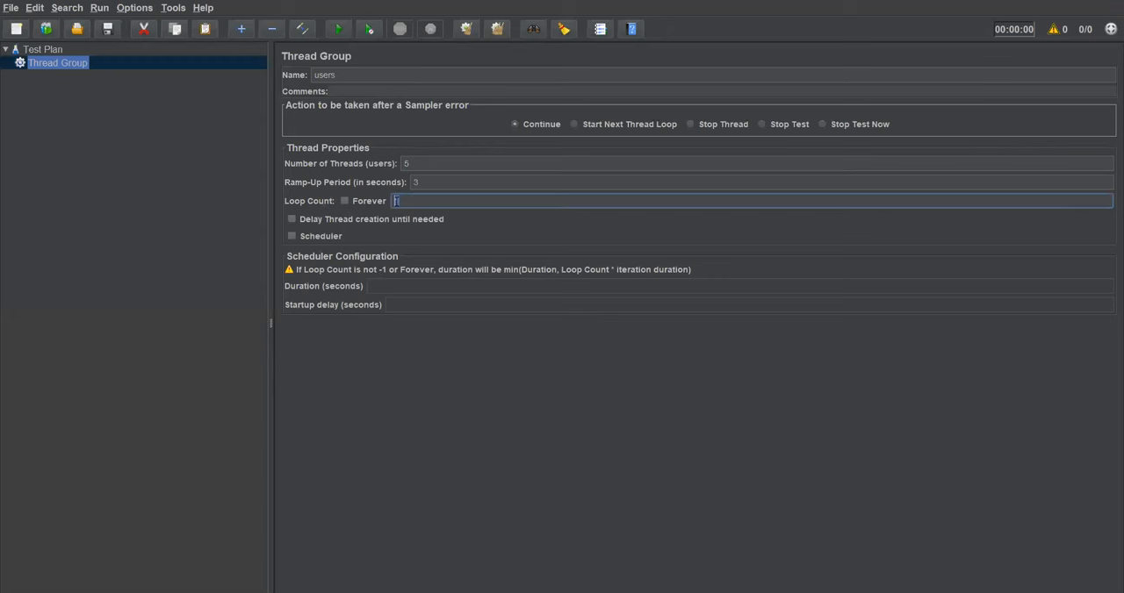
{"action": "left_click", "coordinate": [404, 202]}
{"action": "double_click", "coordinate": [405, 201]}
Step: Set the number of threads and the ramp-up period to 1, and review the users thread group's properties
{"action": "left_click", "coordinate": [405, 164]}
{"action": "double_click", "coordinate": [423, 182]}
{"action": "type", "text": "1"}
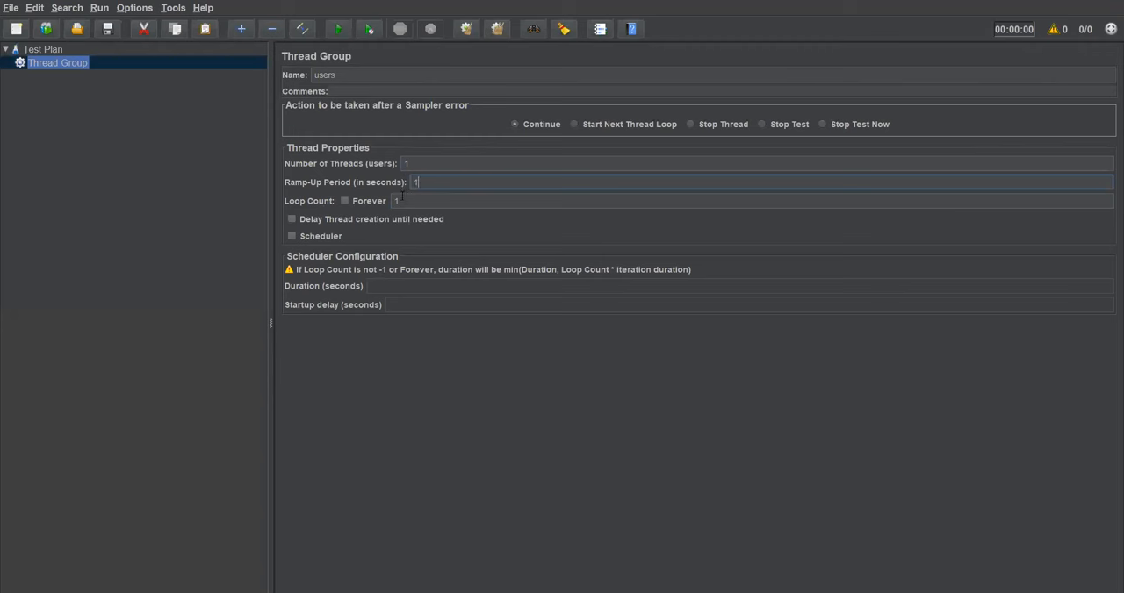
{"action": "double_click", "coordinate": [396, 201]}
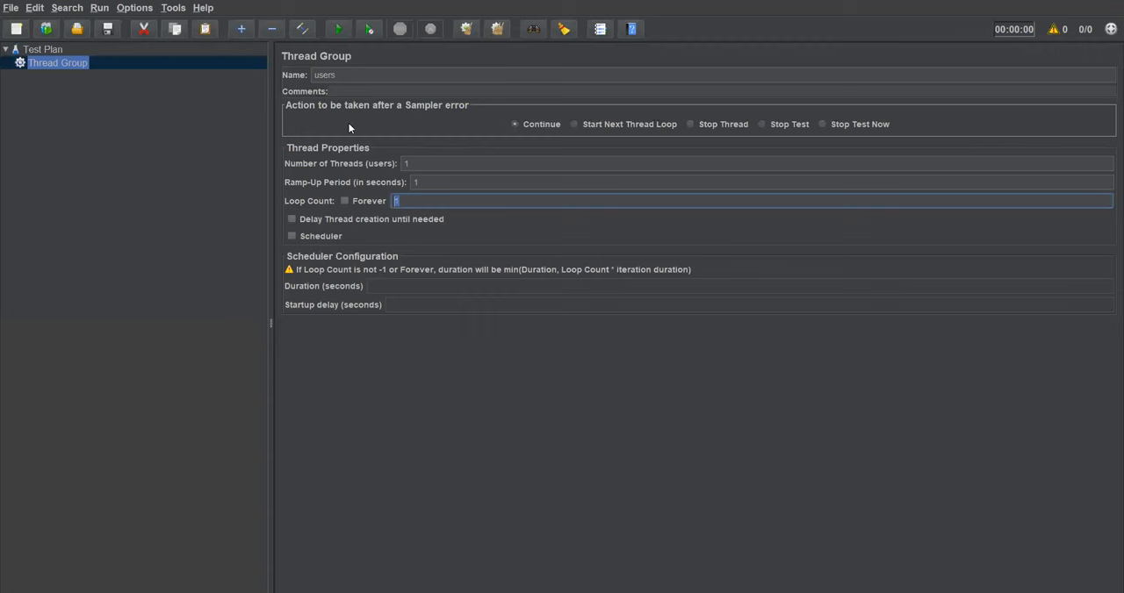
{"action": "left_click", "coordinate": [42, 51]}
{"action": "left_click", "coordinate": [36, 63]}
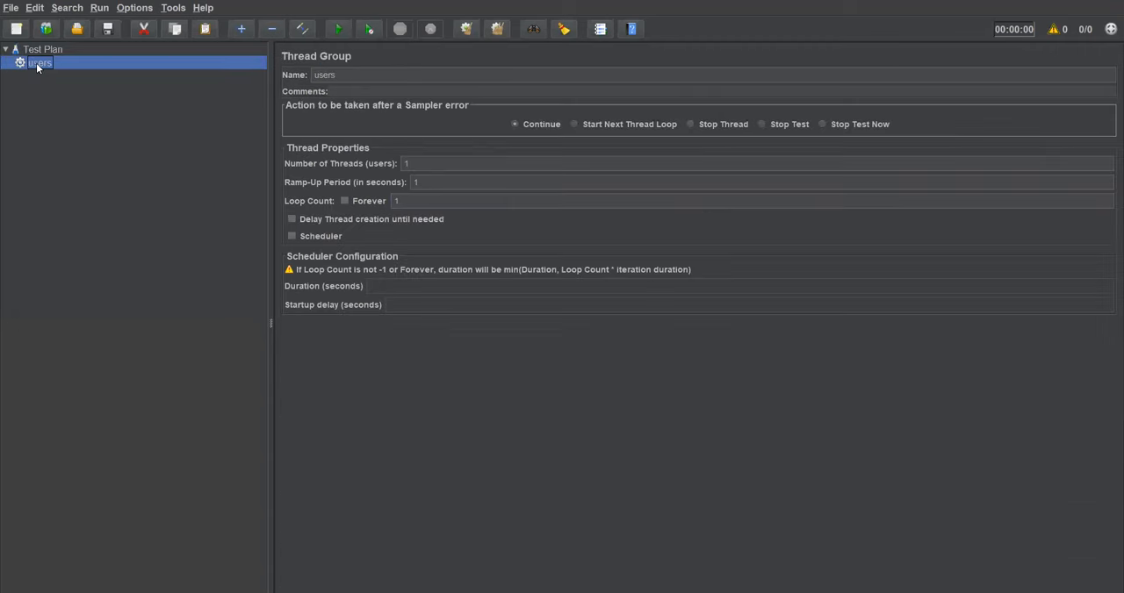
{"action": "left_click", "coordinate": [430, 162]}
{"action": "key", "text": "Tab"}
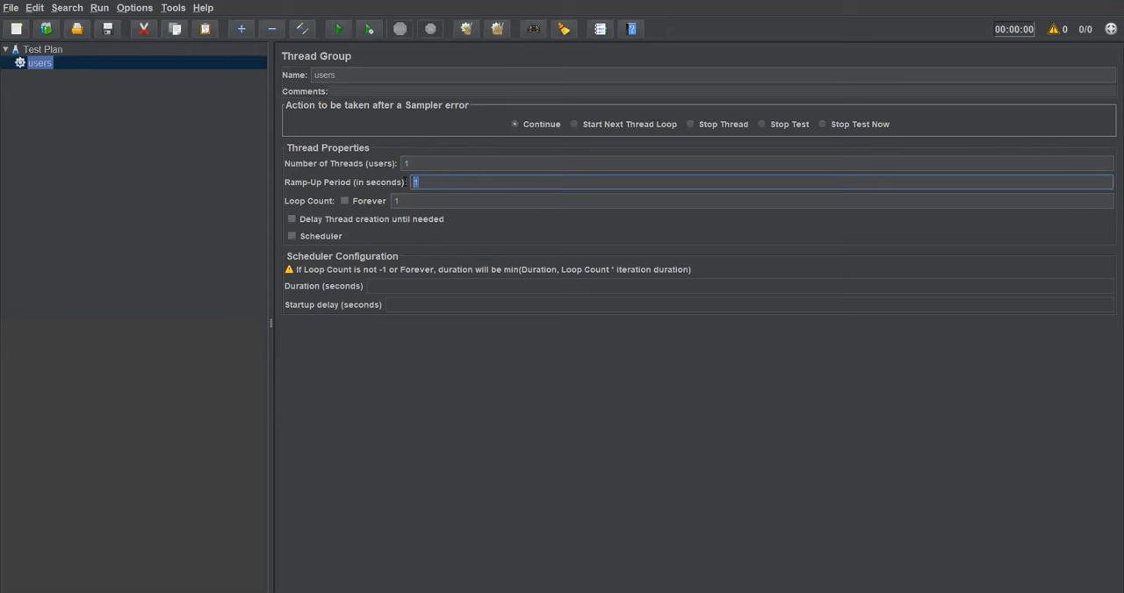
{"action": "key", "text": "Tab"}
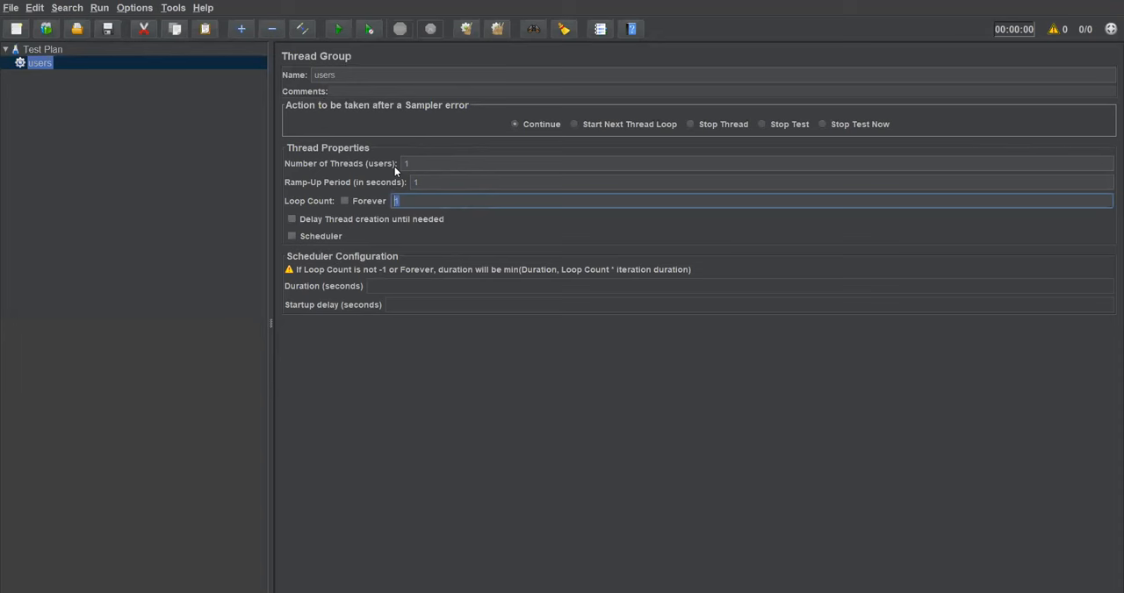
Step: Add an HTTP Request sampler to the users thread group and enlarge its name and comments area
{"action": "left_click", "coordinate": [50, 52]}
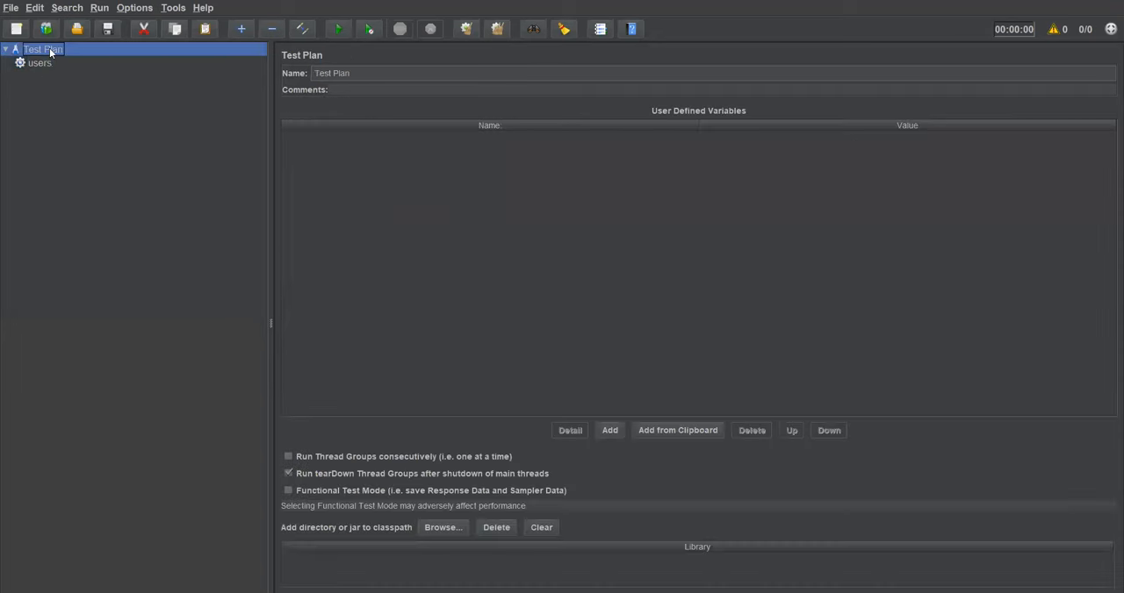
{"action": "left_click", "coordinate": [42, 63]}
{"action": "right_click", "coordinate": [42, 63]}
{"action": "mouse_move", "coordinate": [57, 75]}
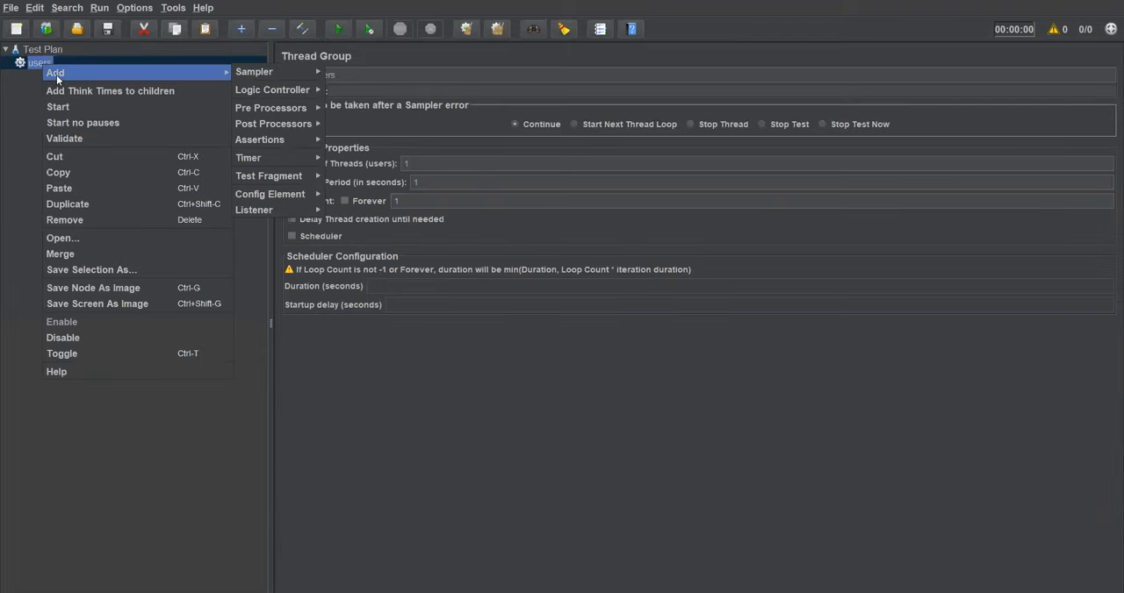
{"action": "mouse_move", "coordinate": [268, 78]}
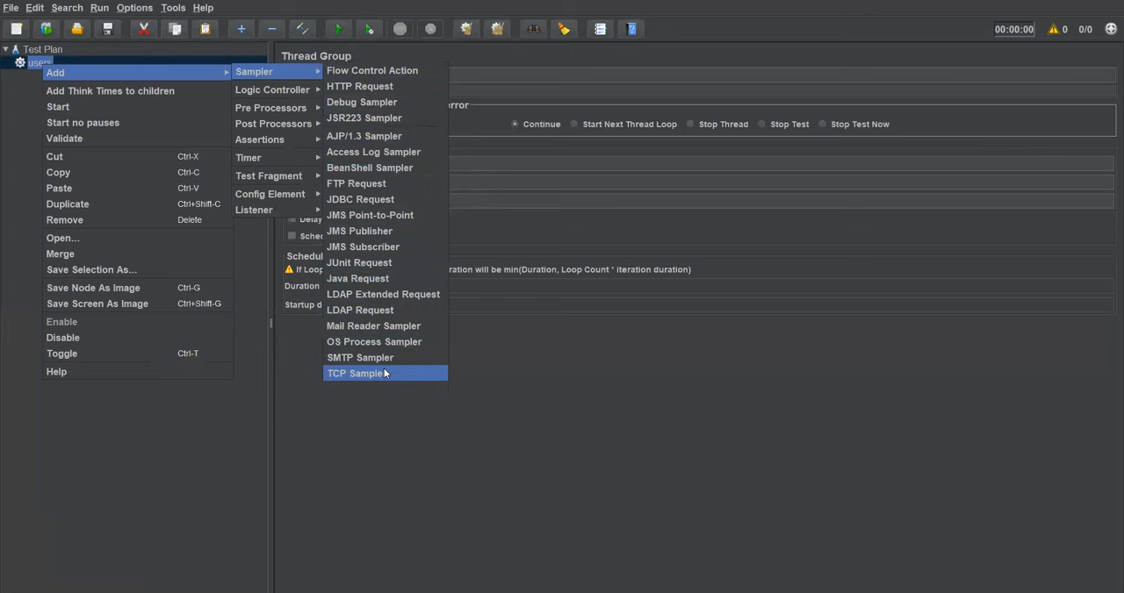
{"action": "left_click", "coordinate": [378, 85]}
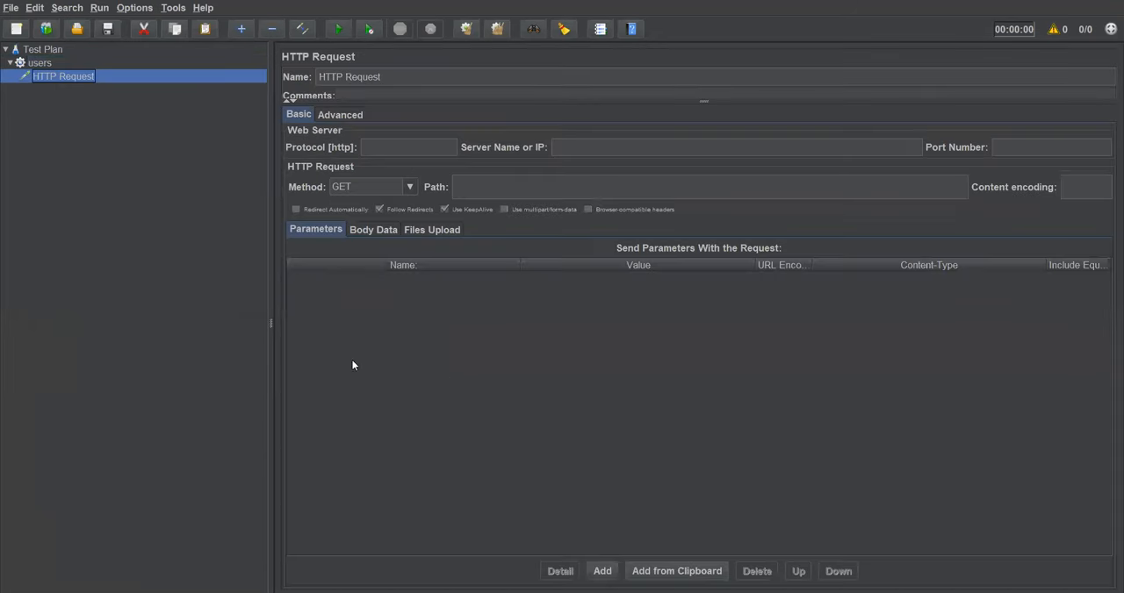
{"action": "left_click_drag", "start_coordinate": [339, 102], "coordinate": [339, 142]}
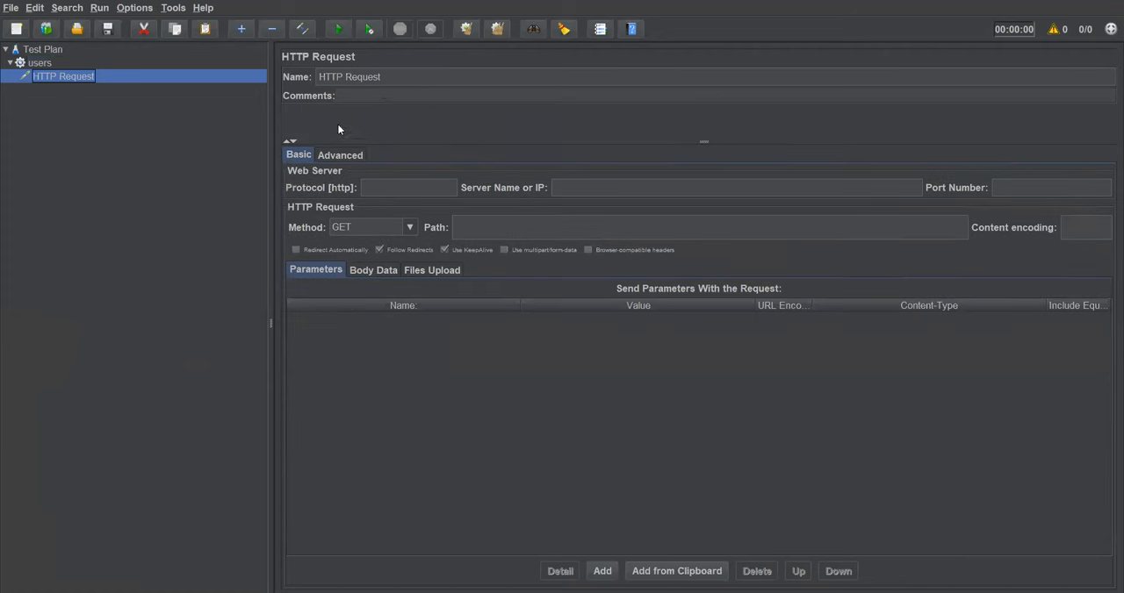
{"action": "triple_click", "coordinate": [399, 77]}
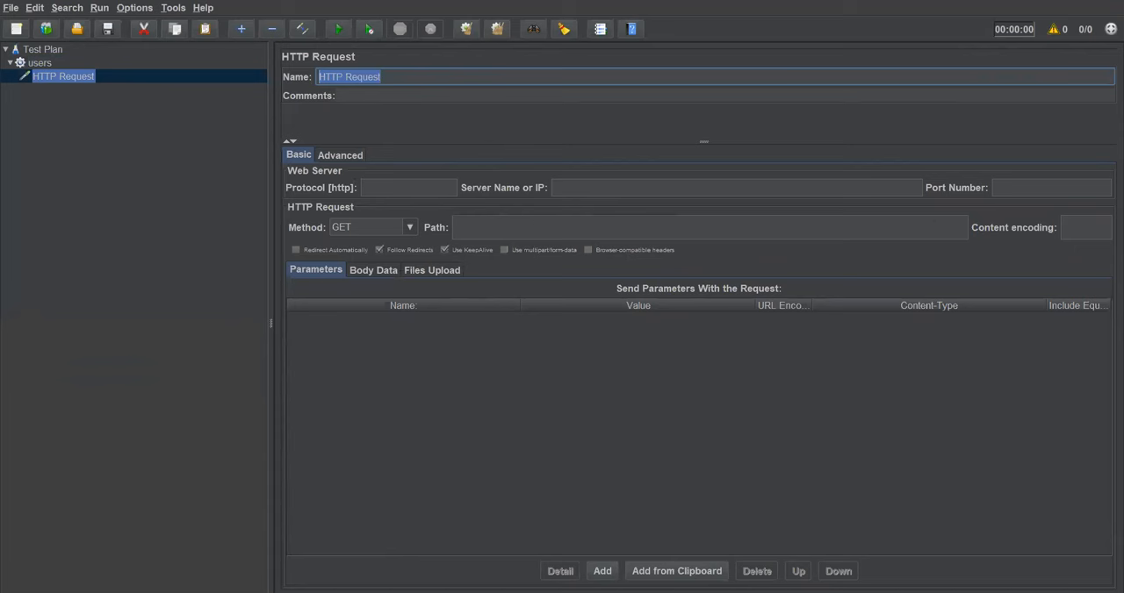
Step: Switch to a new Chrome window, open pavanonlinetrainings.com, copy its address and minimize the browser
{"action": "right_click", "coordinate": [78, 562]}
{"action": "left_click", "coordinate": [78, 543]}
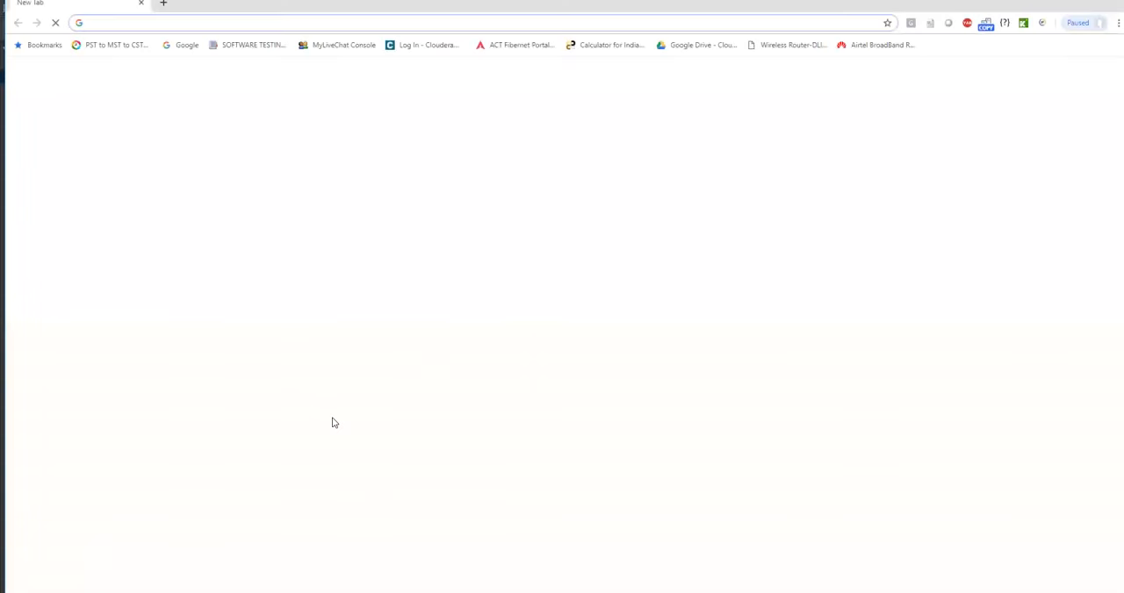
{"action": "type", "text": "pavan"}
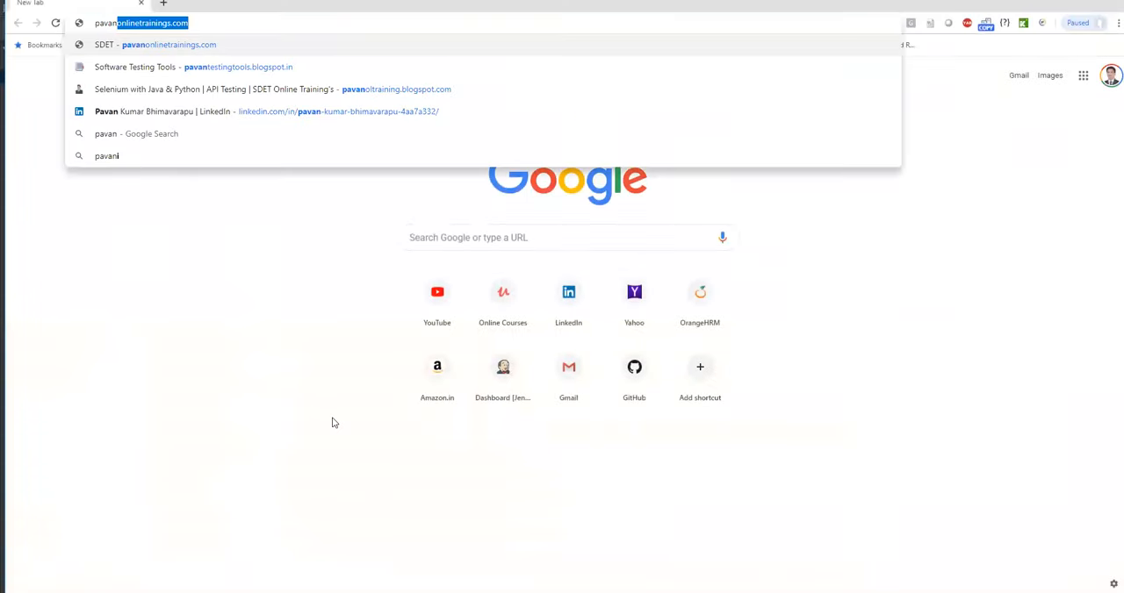
{"action": "key", "text": "Return"}
{"action": "left_click_drag", "start_coordinate": [210, 23], "coordinate": [78, 22]}
{"action": "key", "text": "ctrl+c"}
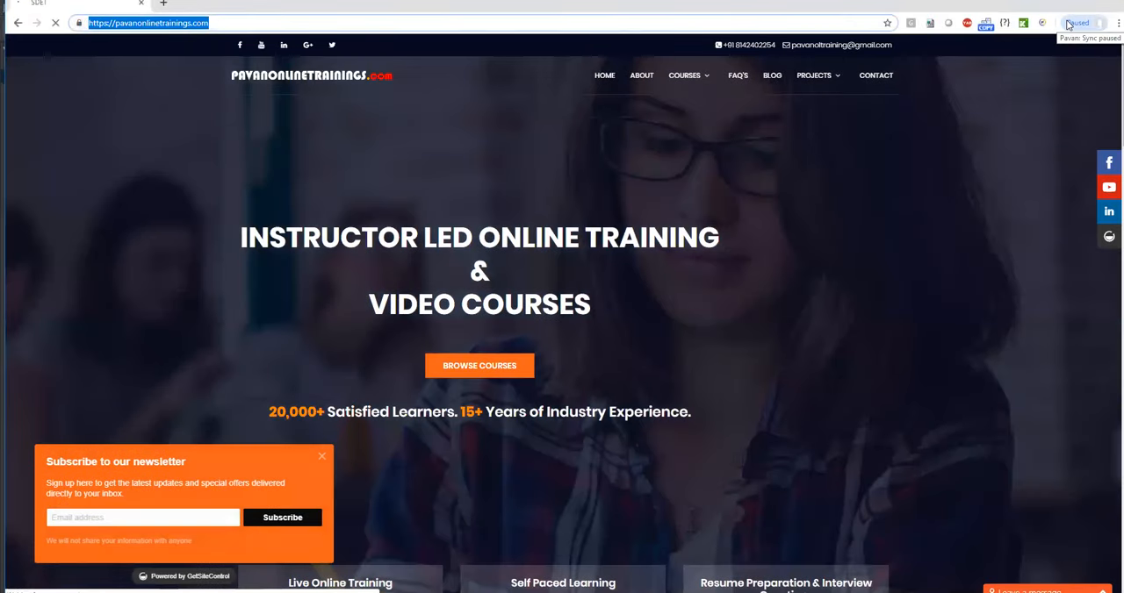
{"action": "double_click", "coordinate": [351, 6]}
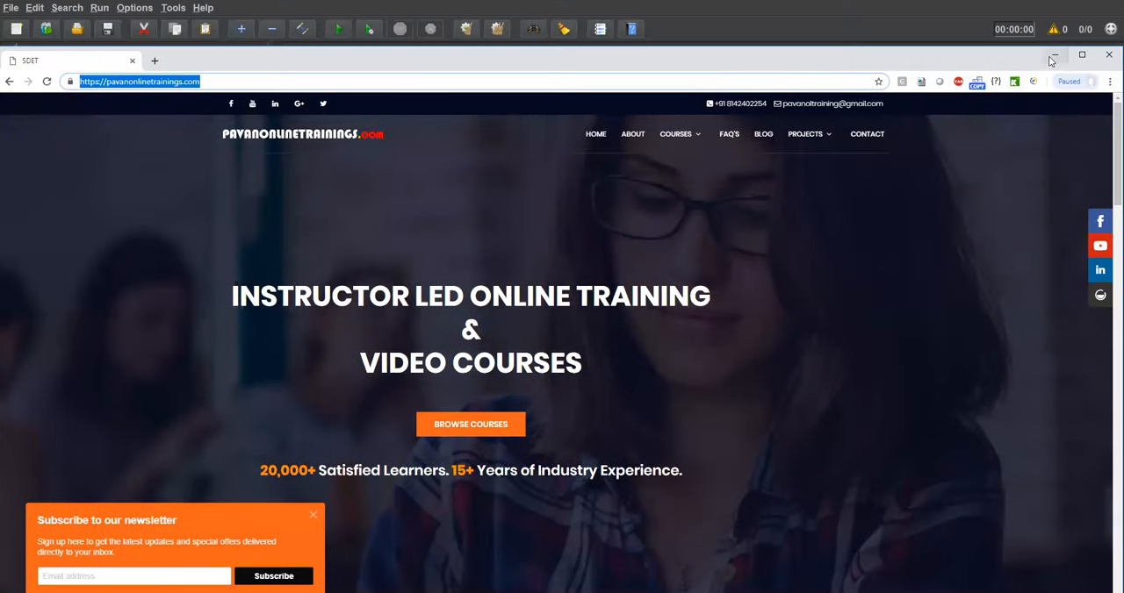
{"action": "left_click", "coordinate": [1052, 57]}
{"action": "left_click", "coordinate": [580, 183]}
{"action": "key", "text": "ctrl+v"}
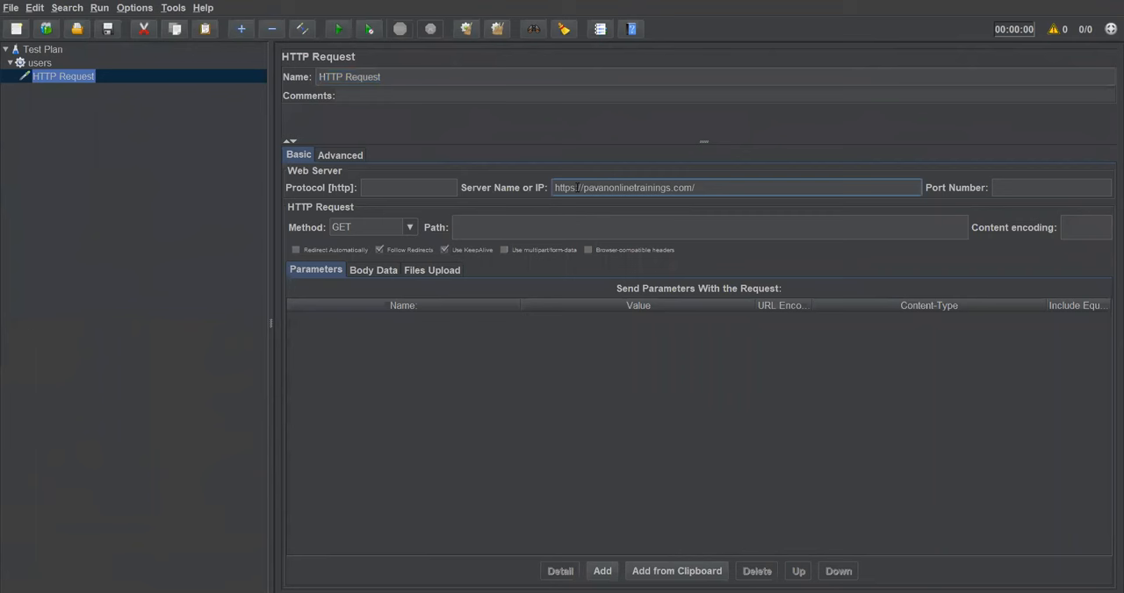
{"action": "left_click_drag", "start_coordinate": [576, 187], "coordinate": [554, 187]}
{"action": "left_click", "coordinate": [420, 185]}
{"action": "key", "text": "BackSpace"}
{"action": "type", "text": "www."}
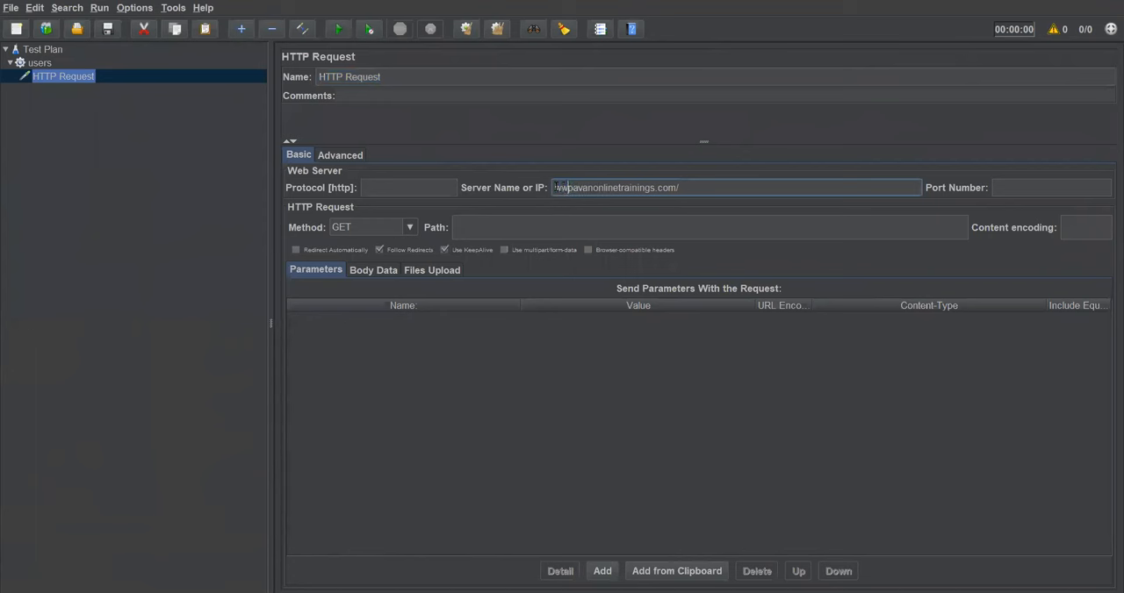
{"action": "left_click", "coordinate": [694, 186]}
{"action": "key", "text": "BackSpace"}
{"action": "key", "text": "BackSpace"}
{"action": "left_click", "coordinate": [648, 219]}
{"action": "type", "text": "/"}
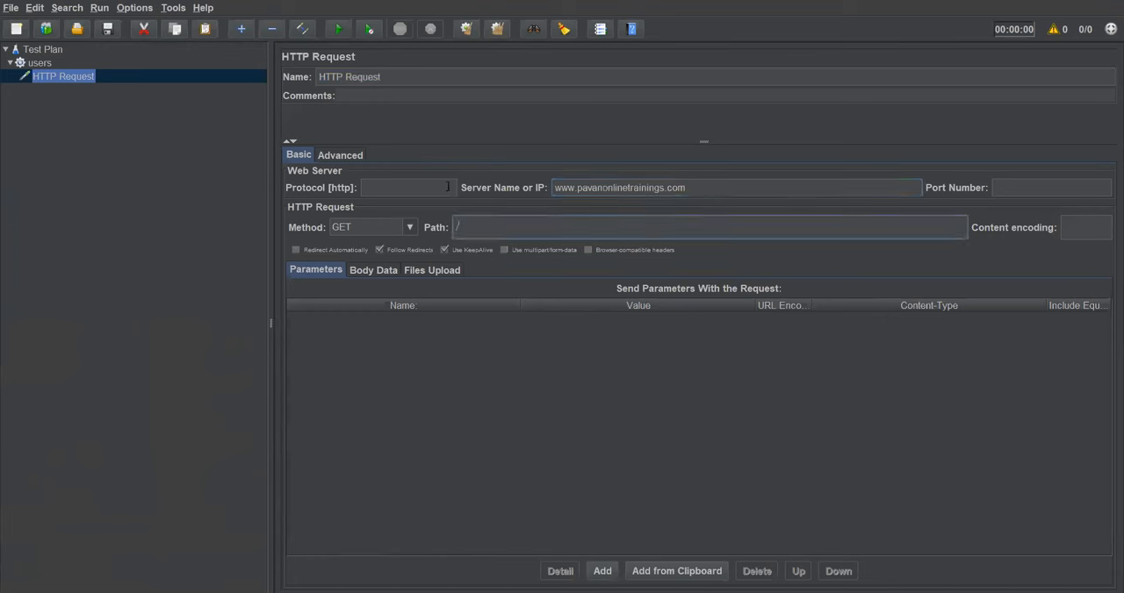
{"action": "left_click", "coordinate": [555, 187]}
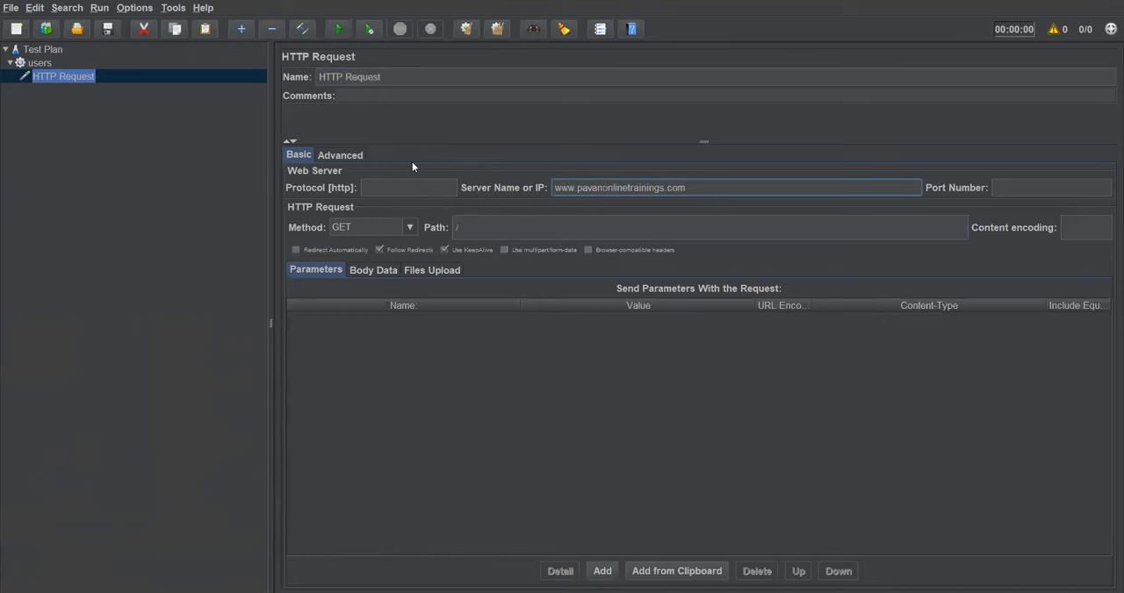
{"action": "left_click_drag", "start_coordinate": [687, 190], "coordinate": [553, 188]}
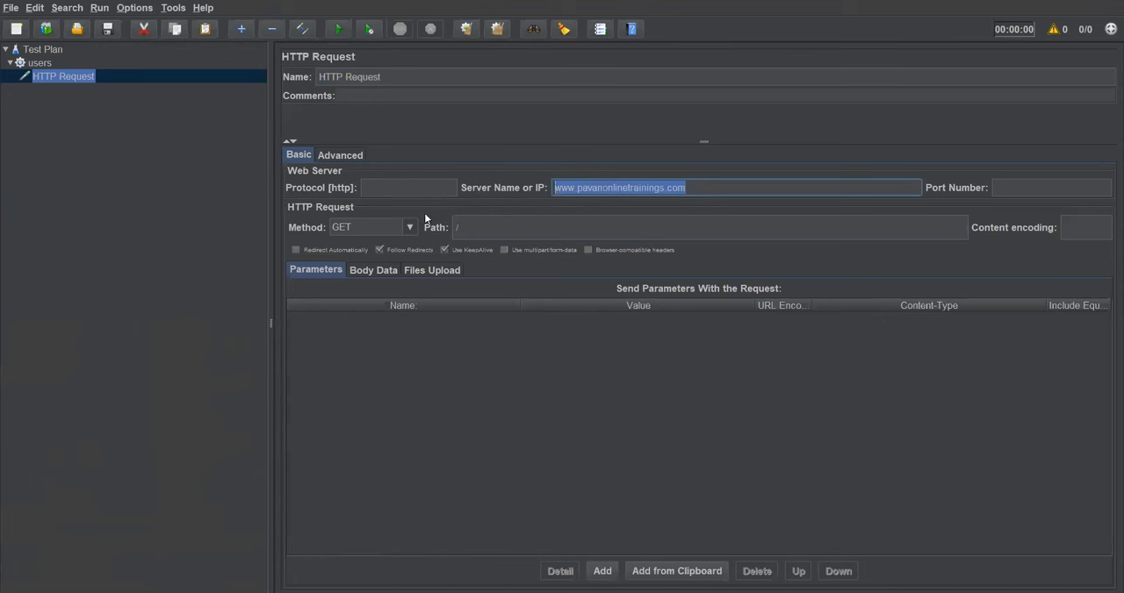
{"action": "left_click", "coordinate": [455, 227]}
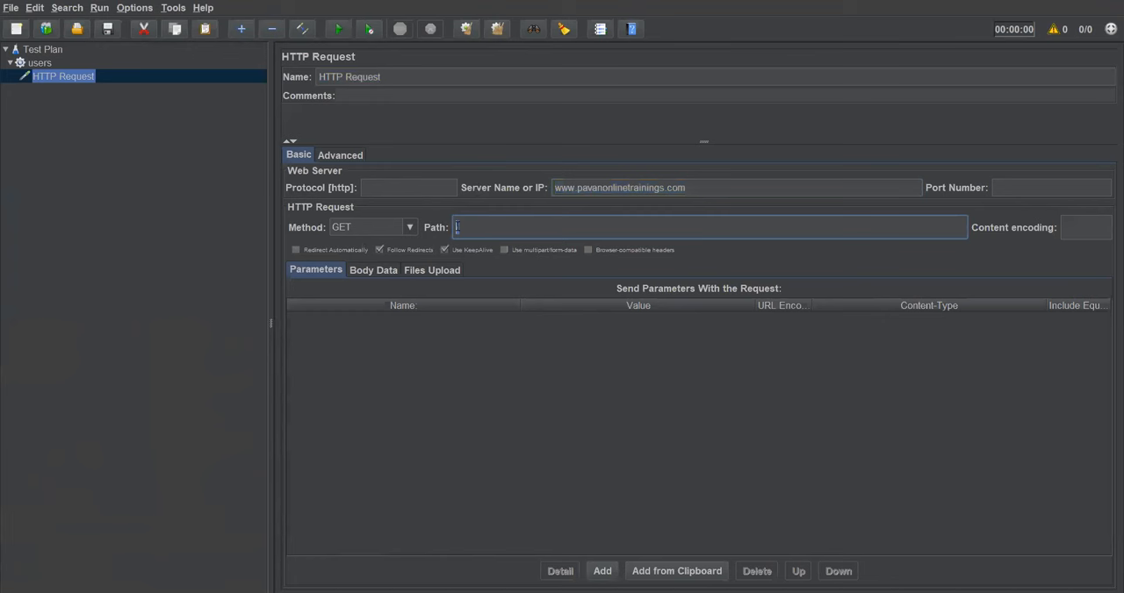
{"action": "left_click", "coordinate": [688, 187]}
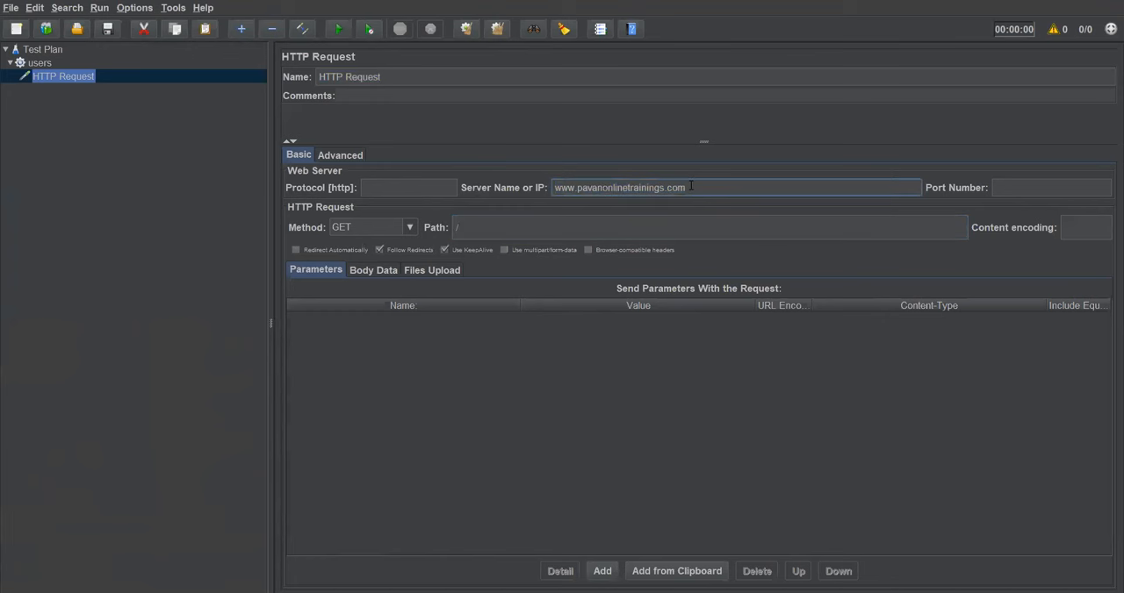
Step: Try /index.html as the HTTP request's path, and restore the path to /
{"action": "left_click", "coordinate": [459, 227]}
{"action": "type", "text": "in"}
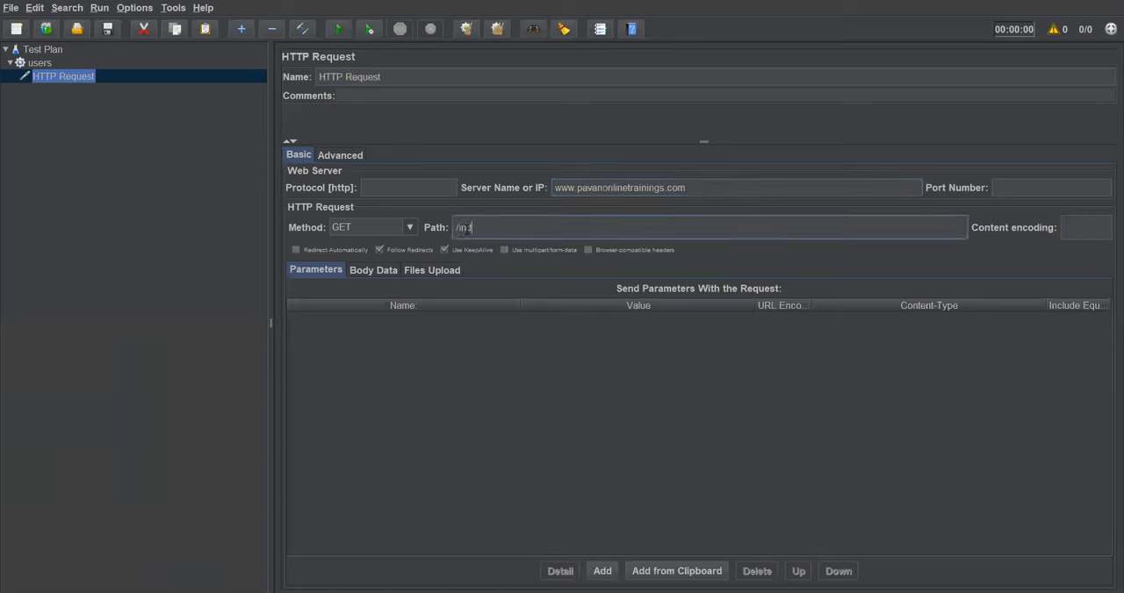
{"action": "type", "text": "dex.html"}
{"action": "key", "text": "shift+Left"}
{"action": "key", "text": "shift+Left"}
{"action": "key", "text": "shift+Left"}
{"action": "key", "text": "shift+Left"}
{"action": "key", "text": "shift+Left"}
{"action": "key", "text": "shift+Left"}
{"action": "key", "text": "shift+Left"}
{"action": "key", "text": "shift+Left"}
{"action": "key", "text": "shift+Left"}
{"action": "key", "text": "shift+Left"}
{"action": "key", "text": "BackSpace"}
Step: Add an empty parameter row to the HTTP request and delete it again
{"action": "left_click_drag", "start_coordinate": [716, 187], "coordinate": [554, 187]}
{"action": "left_click_drag", "start_coordinate": [463, 227], "coordinate": [454, 227]}
{"action": "left_click", "coordinate": [602, 572]}
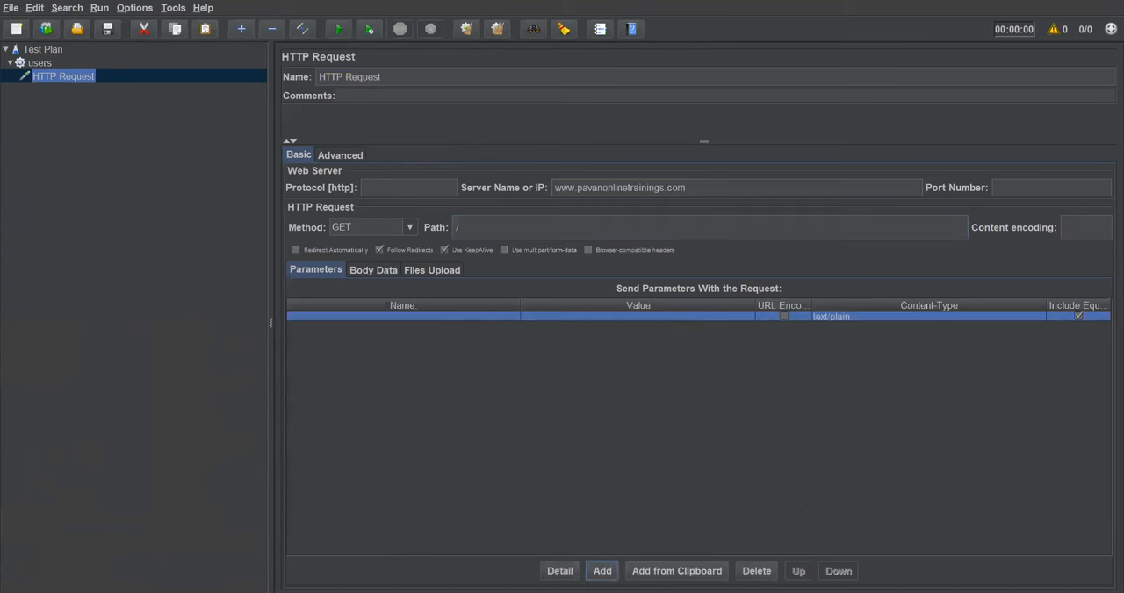
{"action": "left_click", "coordinate": [478, 318]}
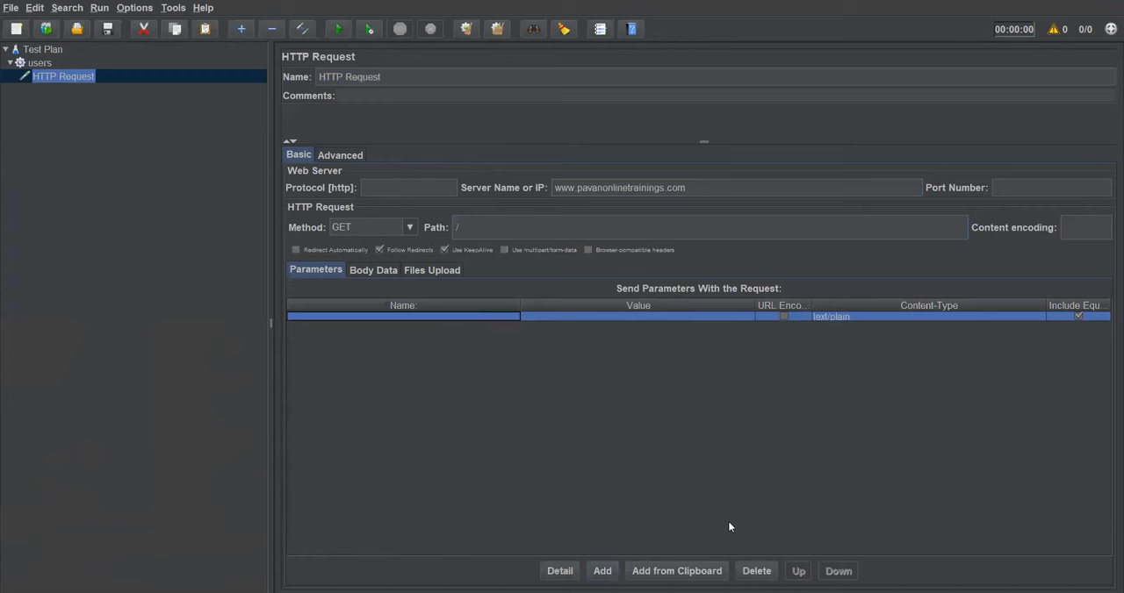
{"action": "left_click", "coordinate": [757, 571]}
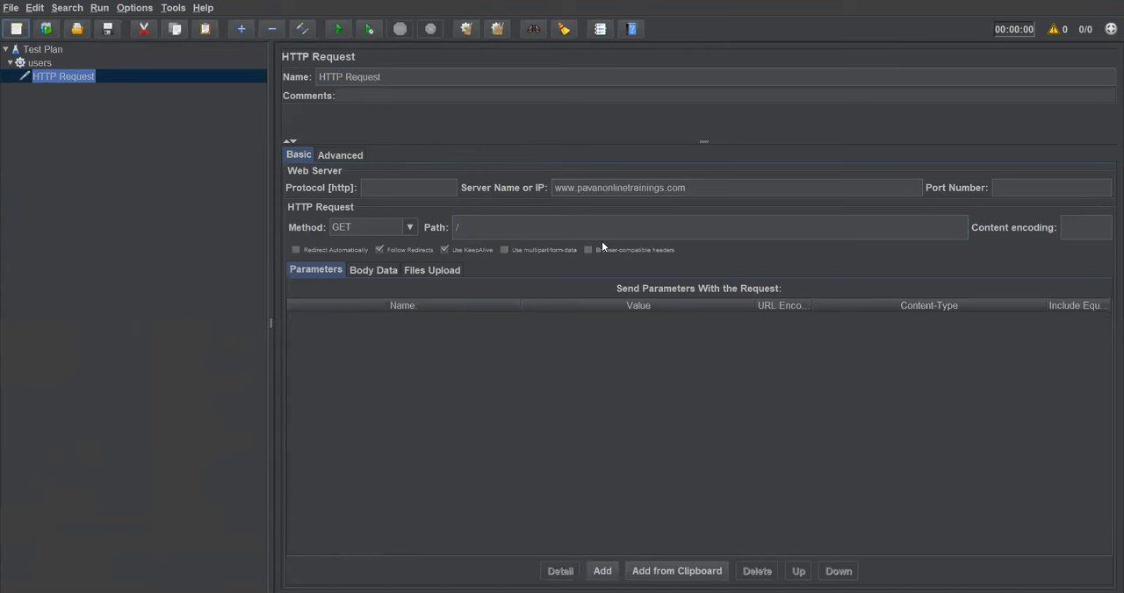
Step: Add a View Results Tree listener to the users thread group
{"action": "left_click_drag", "start_coordinate": [685, 187], "coordinate": [556, 187]}
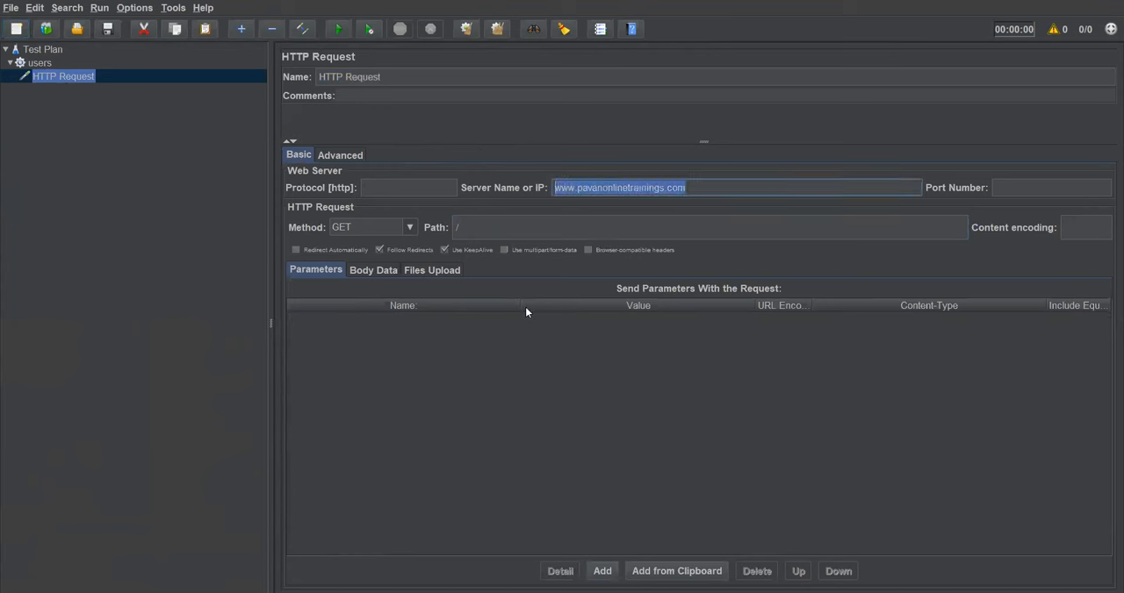
{"action": "left_click", "coordinate": [235, 300]}
{"action": "left_click", "coordinate": [43, 64]}
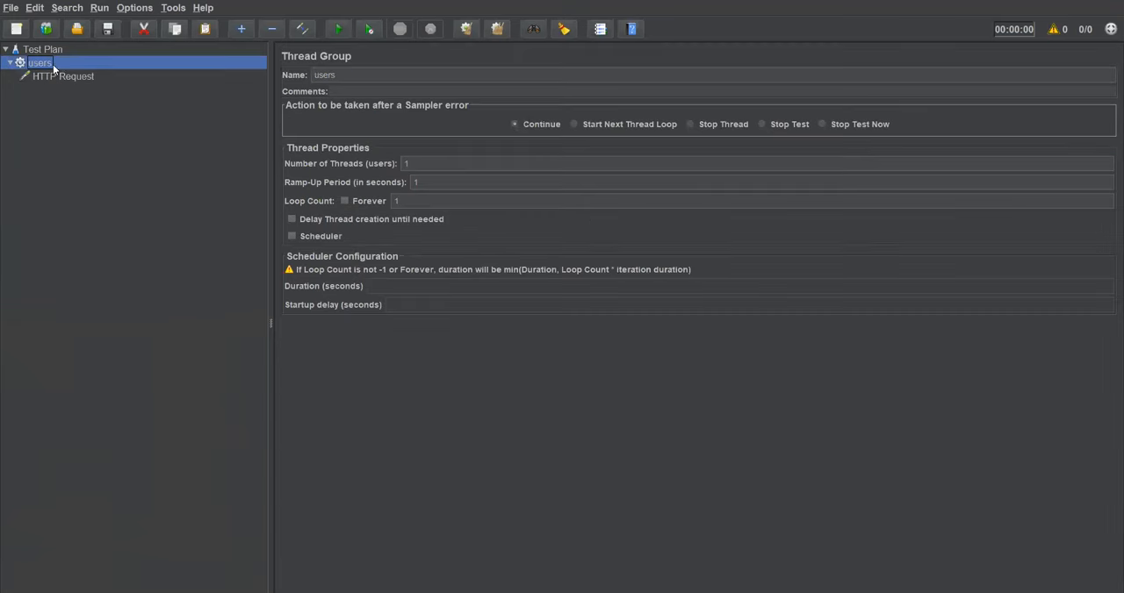
{"action": "right_click", "coordinate": [48, 64]}
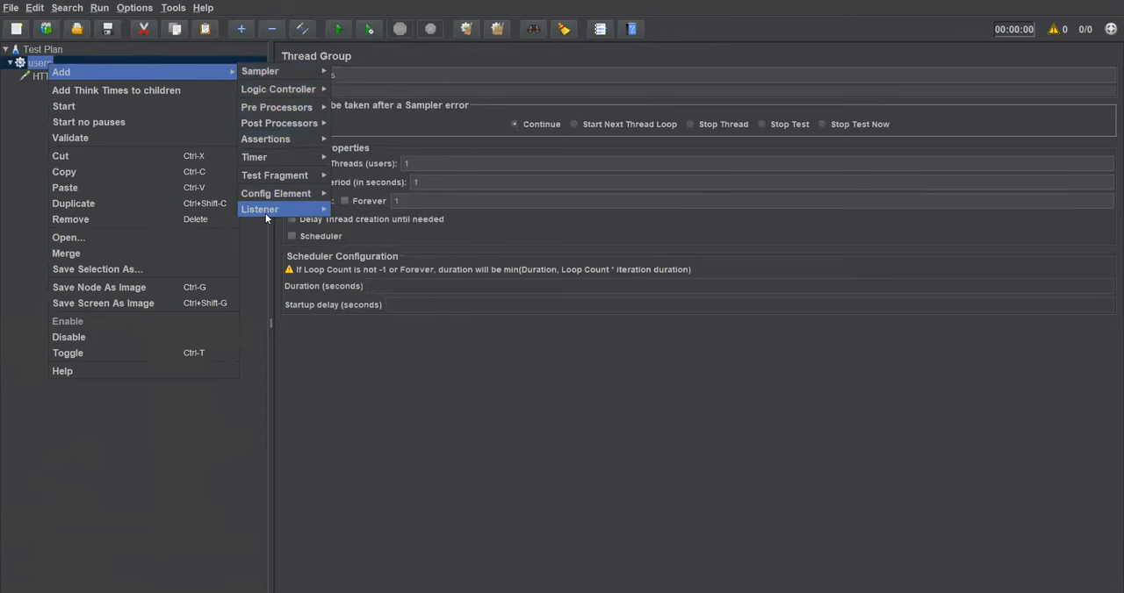
{"action": "mouse_move", "coordinate": [272, 211]}
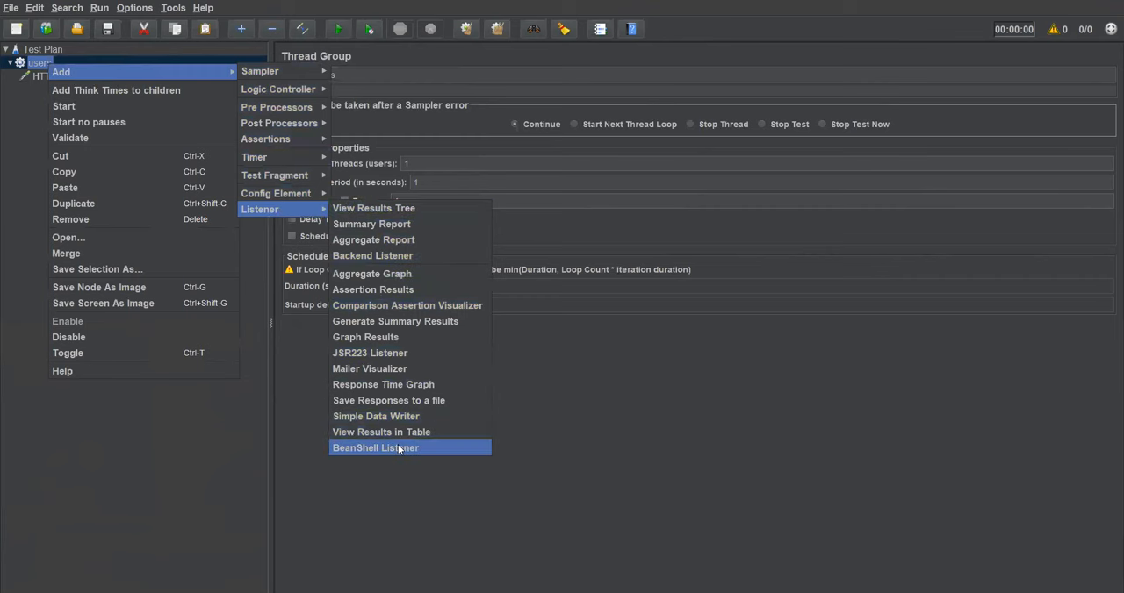
{"action": "left_click", "coordinate": [408, 209]}
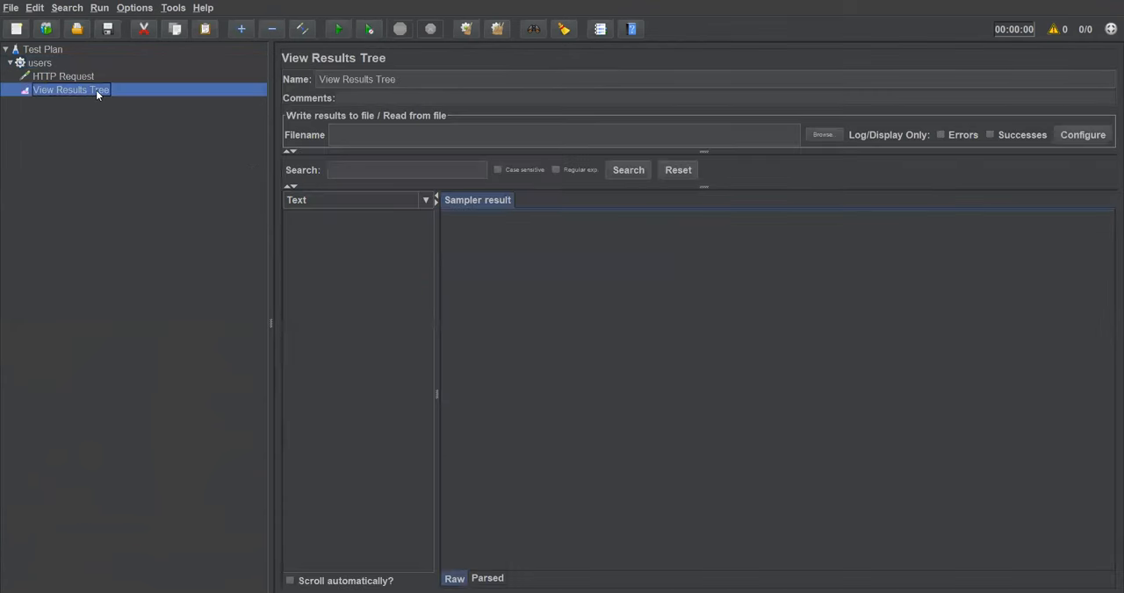
Step: Add a View Results in Table listener to the users thread group
{"action": "left_click", "coordinate": [41, 65]}
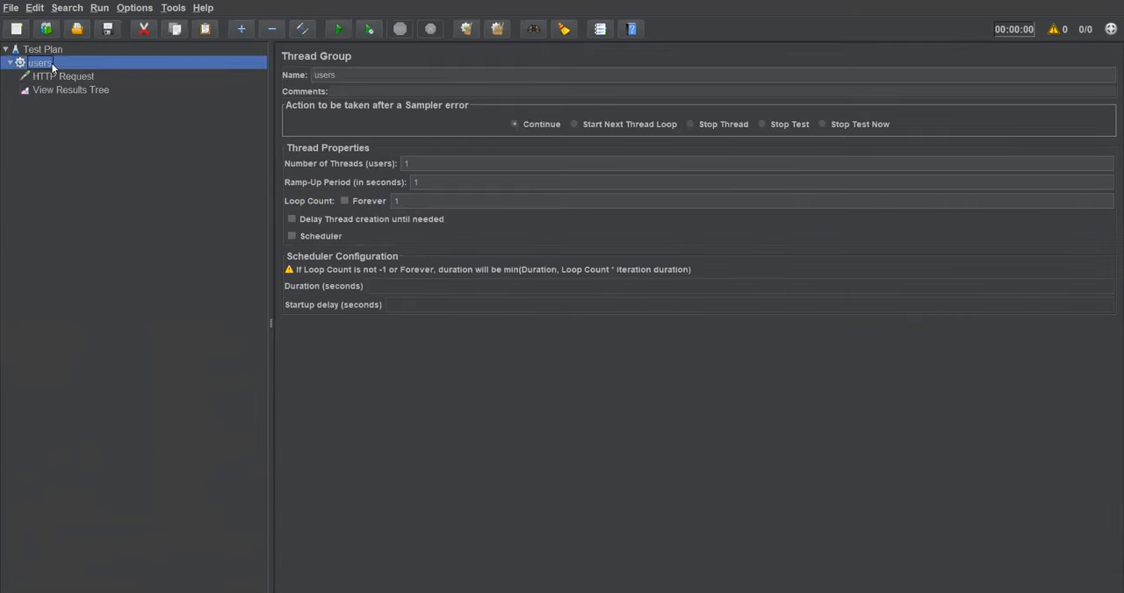
{"action": "right_click", "coordinate": [43, 65]}
{"action": "mouse_move", "coordinate": [57, 73]}
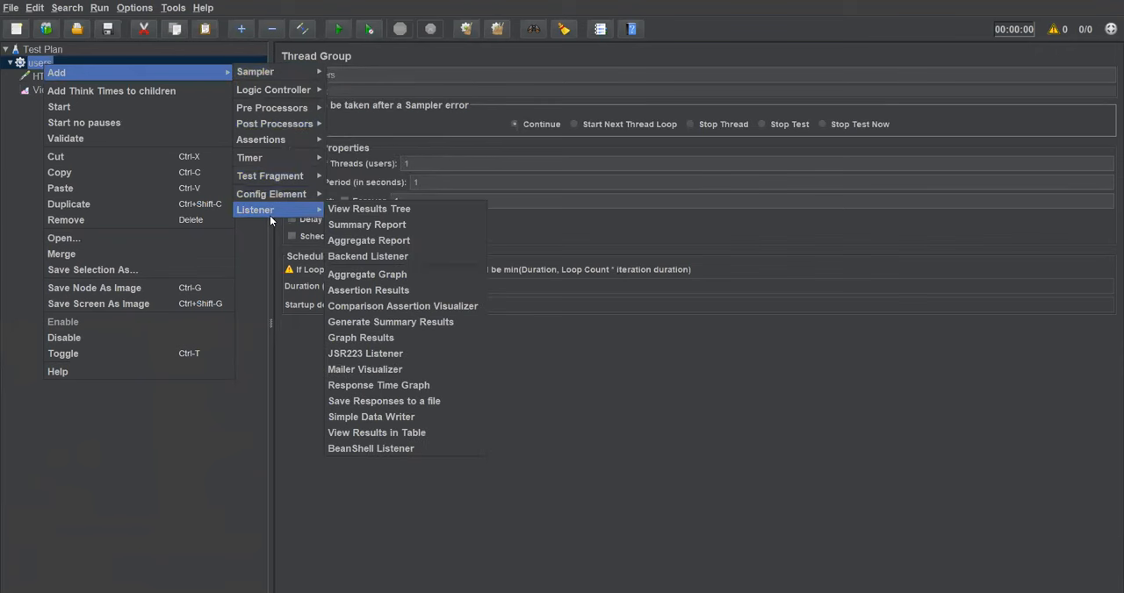
{"action": "left_click", "coordinate": [377, 434]}
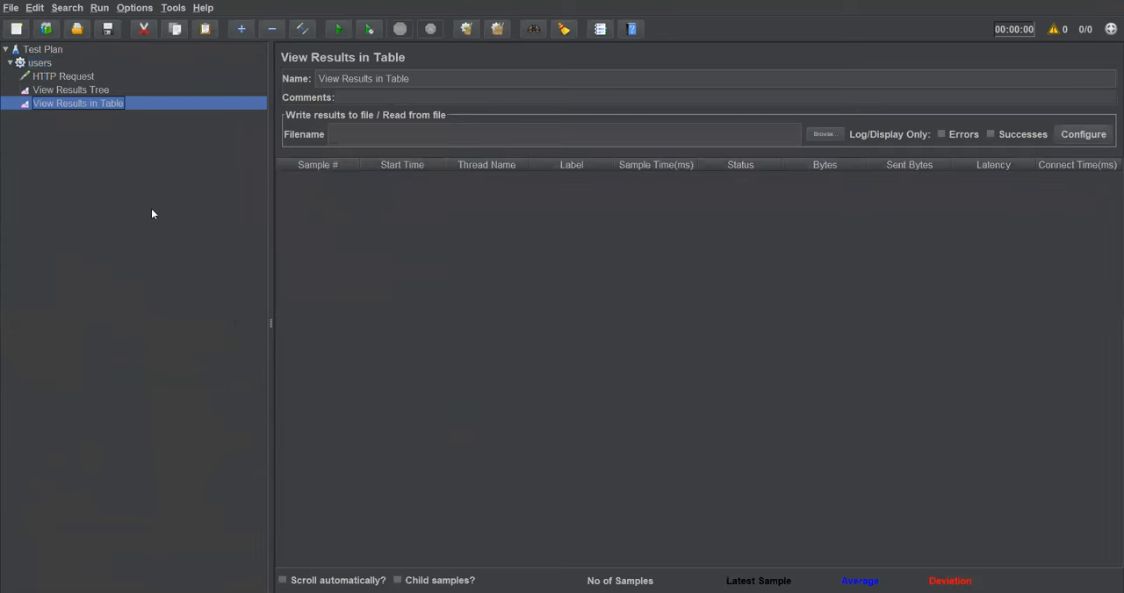
Step: Review the settings of the test plan, thread group, HTTP request and both listeners, and switch to the Create First JMeter Test slide
{"action": "left_click", "coordinate": [70, 88]}
{"action": "left_click", "coordinate": [73, 102]}
{"action": "left_click", "coordinate": [51, 54]}
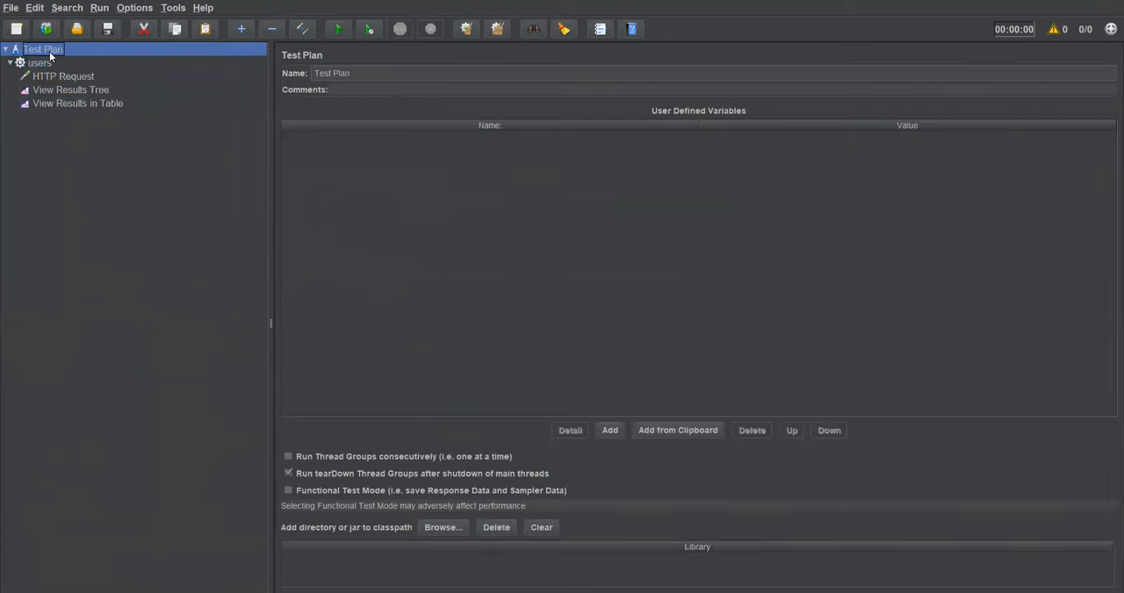
{"action": "left_click", "coordinate": [47, 65]}
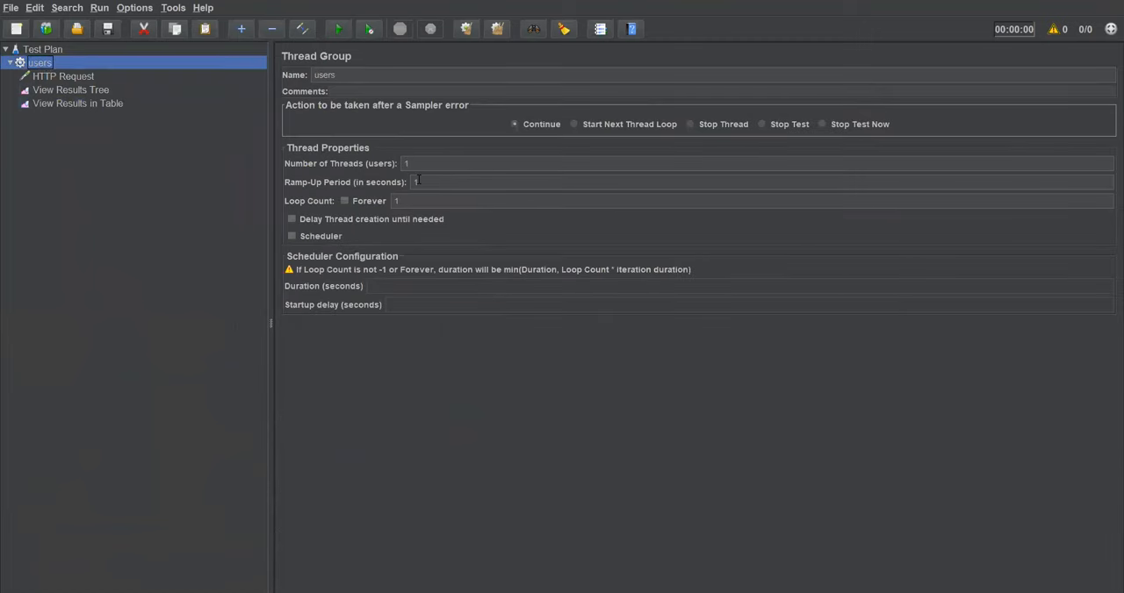
{"action": "left_click", "coordinate": [70, 76]}
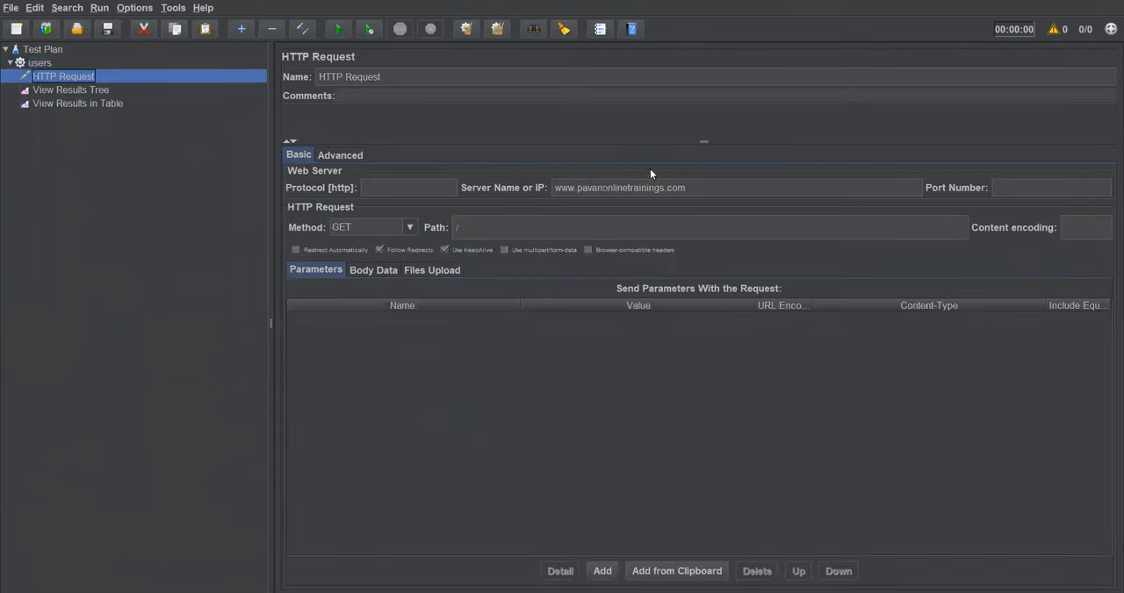
{"action": "left_click", "coordinate": [63, 94]}
{"action": "left_click", "coordinate": [65, 101]}
{"action": "left_click", "coordinate": [67, 92]}
{"action": "left_click", "coordinate": [70, 105]}
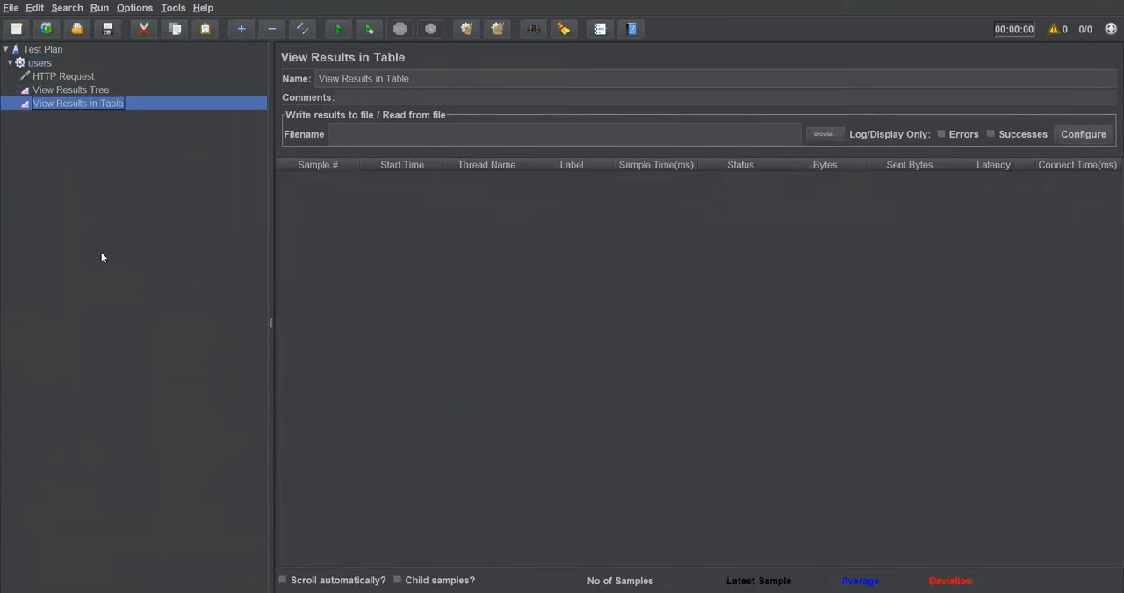
{"action": "mouse_move", "coordinate": [248, 592]}
{"action": "left_click", "coordinate": [251, 566]}
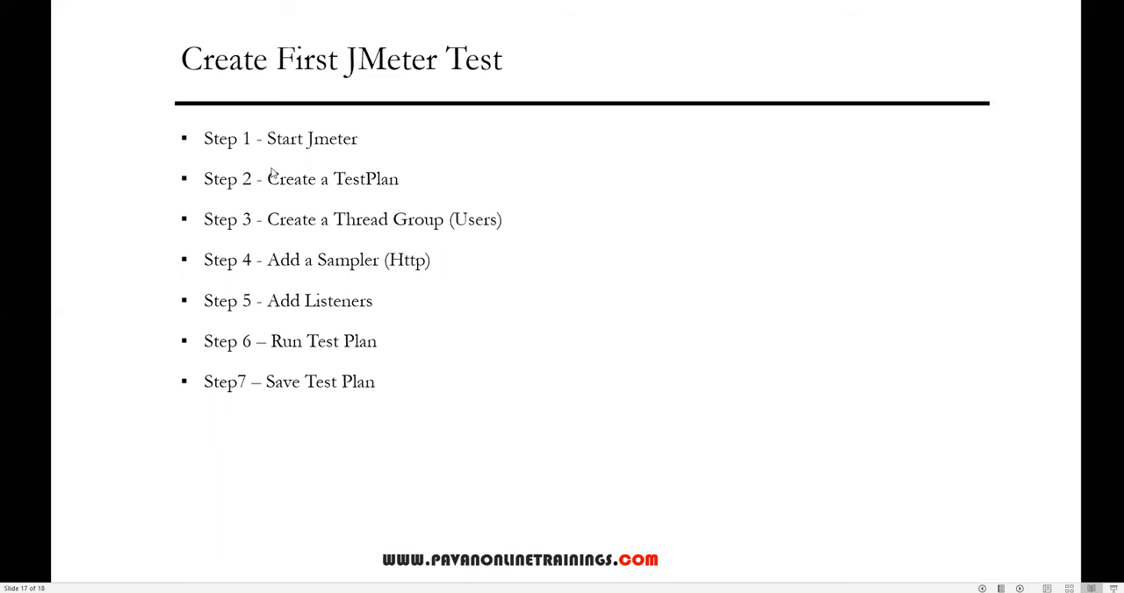
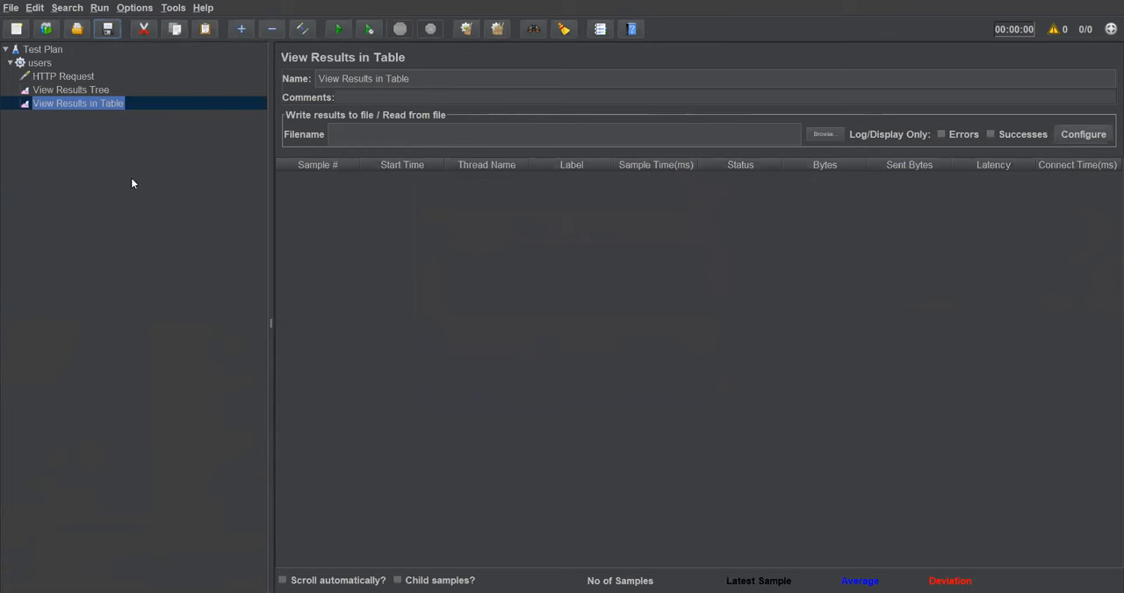
Step: Run the test plan and open the results of the View Results in Table listener
{"action": "left_click", "coordinate": [51, 49]}
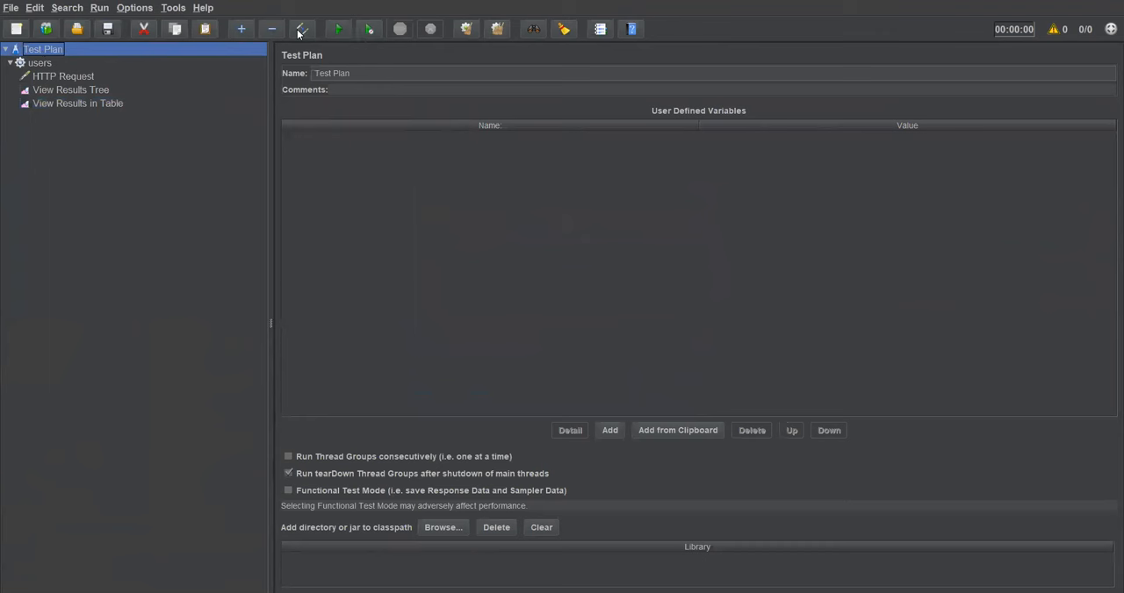
{"action": "key", "text": "ctrl+r"}
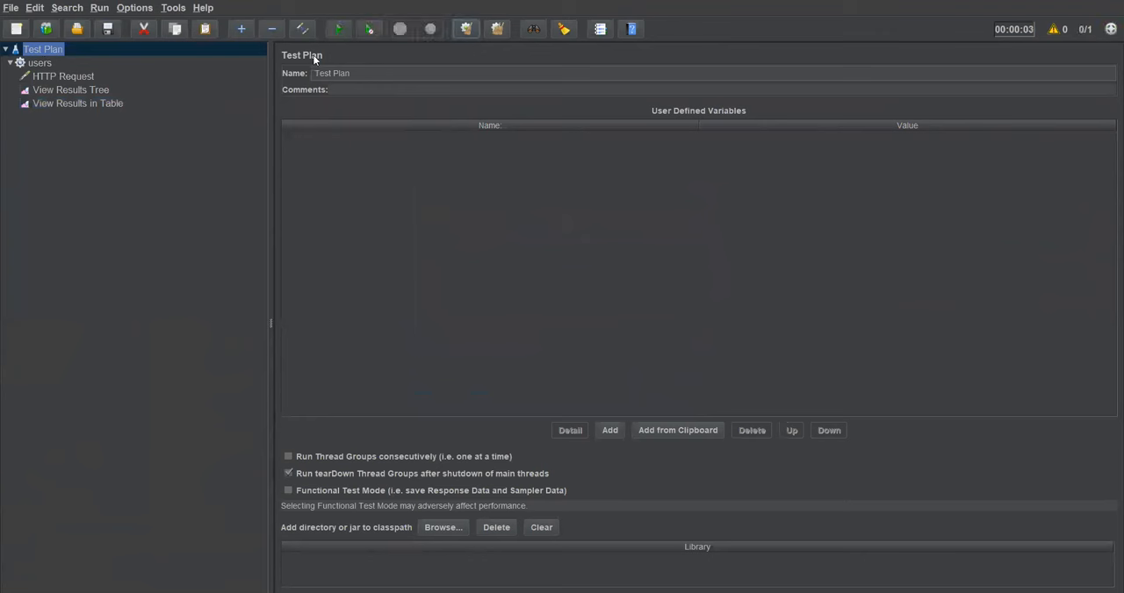
{"action": "left_click", "coordinate": [56, 102]}
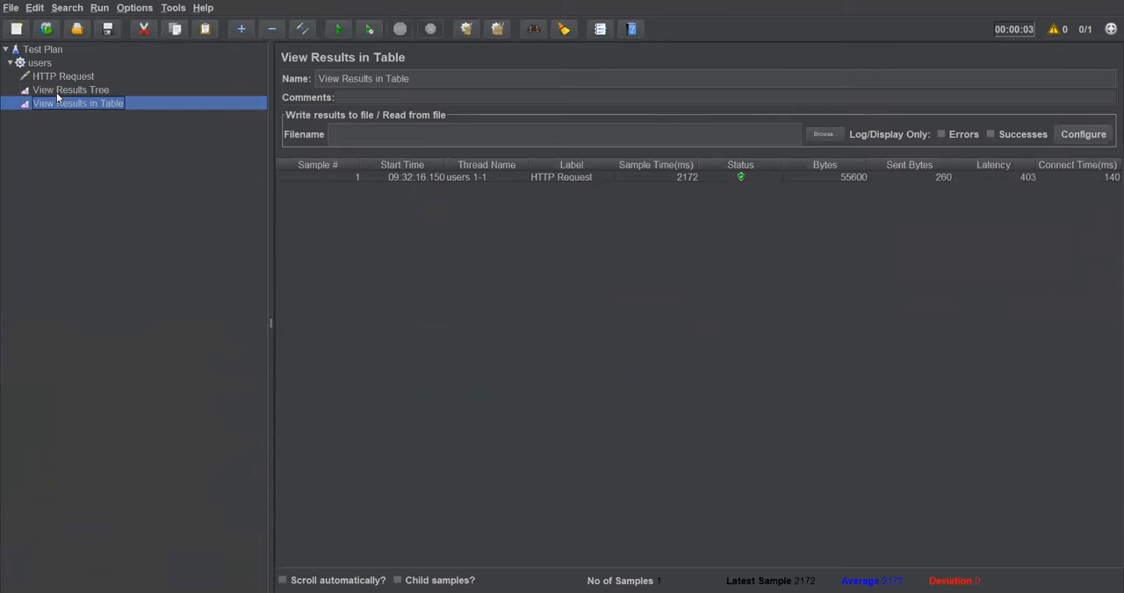
Step: Look over the HTTP Request settings and the run's output in the View Results Tree and View Results in Table listeners
{"action": "left_click", "coordinate": [58, 89]}
{"action": "left_click", "coordinate": [59, 103]}
{"action": "left_click", "coordinate": [68, 77]}
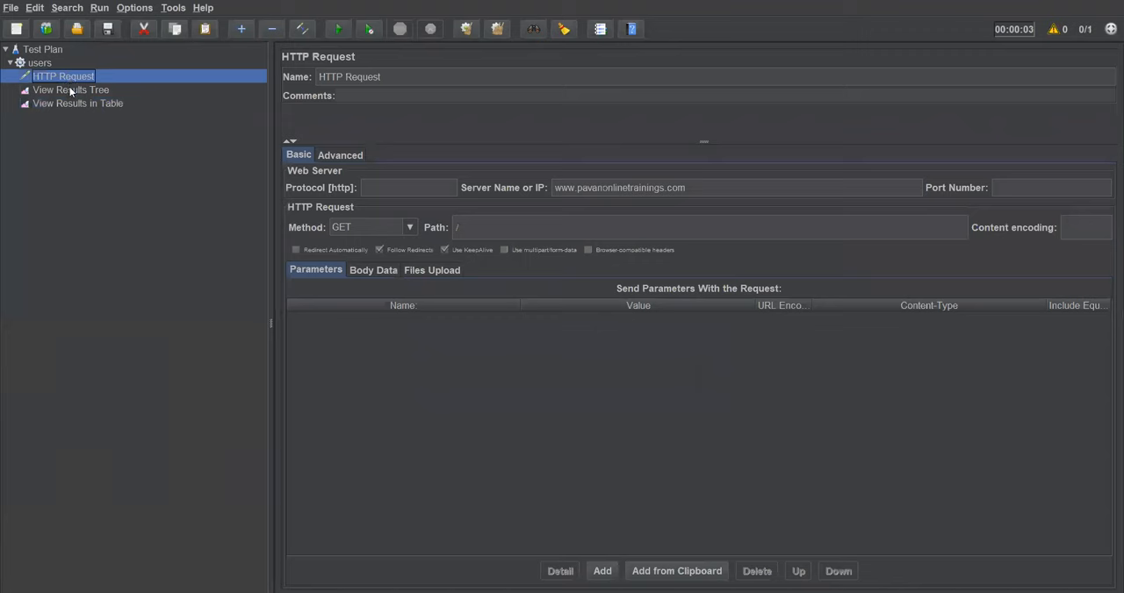
{"action": "left_click", "coordinate": [70, 90]}
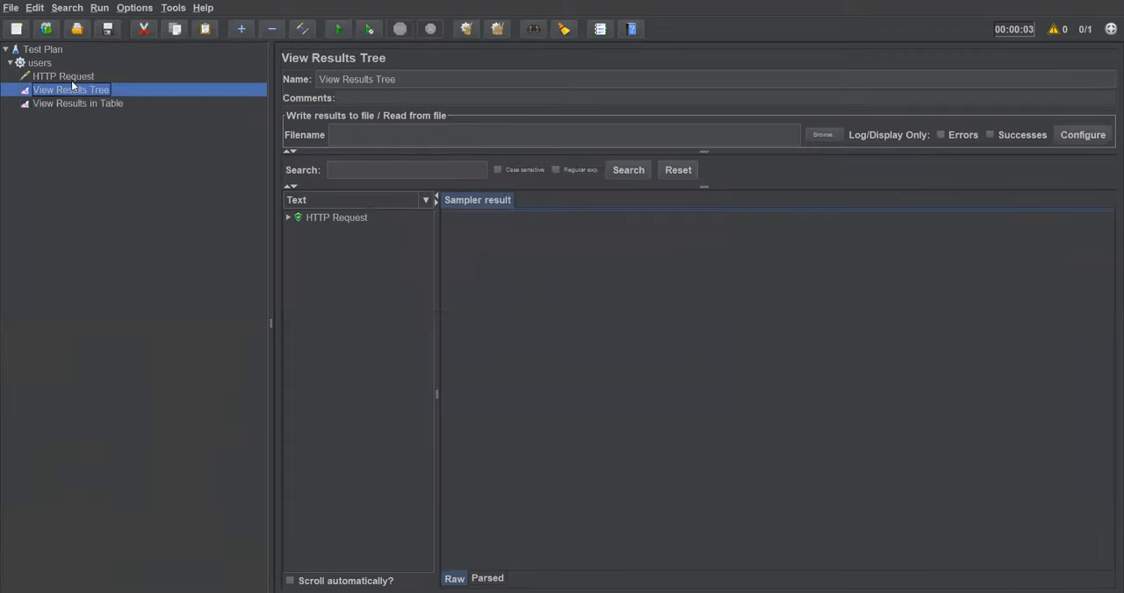
{"action": "left_click", "coordinate": [72, 77]}
{"action": "left_click", "coordinate": [74, 91]}
{"action": "left_click", "coordinate": [72, 105]}
{"action": "left_click", "coordinate": [73, 92]}
Step: Expand the HTTP Request sample in the results tree and compare the sampler results of its two sub-requests
{"action": "left_click", "coordinate": [289, 218]}
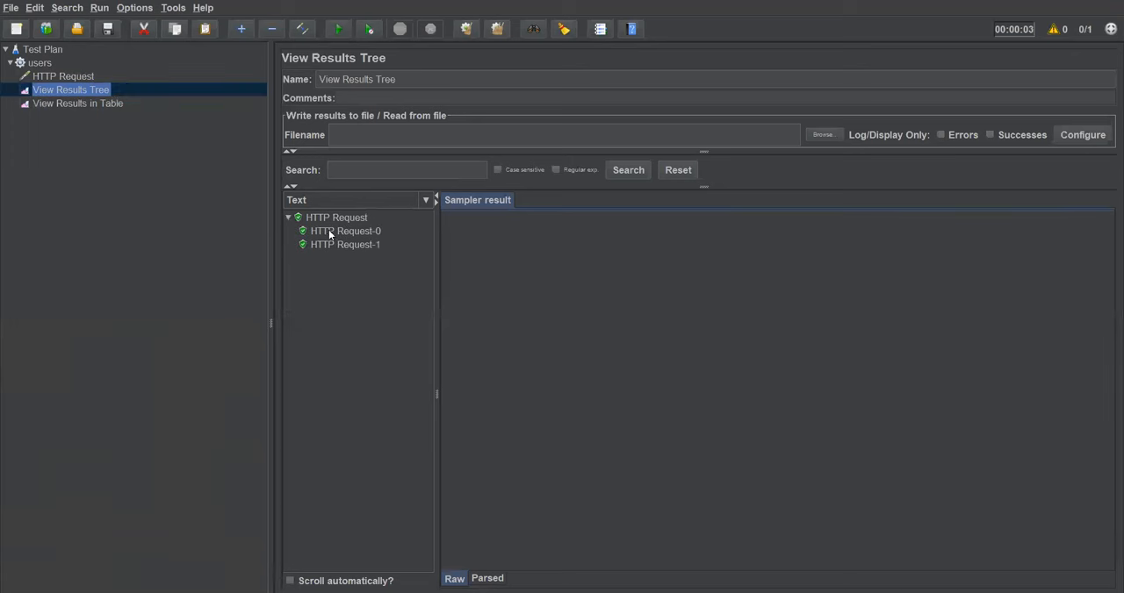
{"action": "left_click", "coordinate": [329, 231]}
{"action": "left_click", "coordinate": [336, 247]}
{"action": "left_click", "coordinate": [336, 234]}
{"action": "left_click", "coordinate": [336, 244]}
{"action": "left_click", "coordinate": [337, 232]}
{"action": "left_click", "coordinate": [339, 246]}
{"action": "left_click", "coordinate": [339, 231]}
{"action": "left_click", "coordinate": [339, 243]}
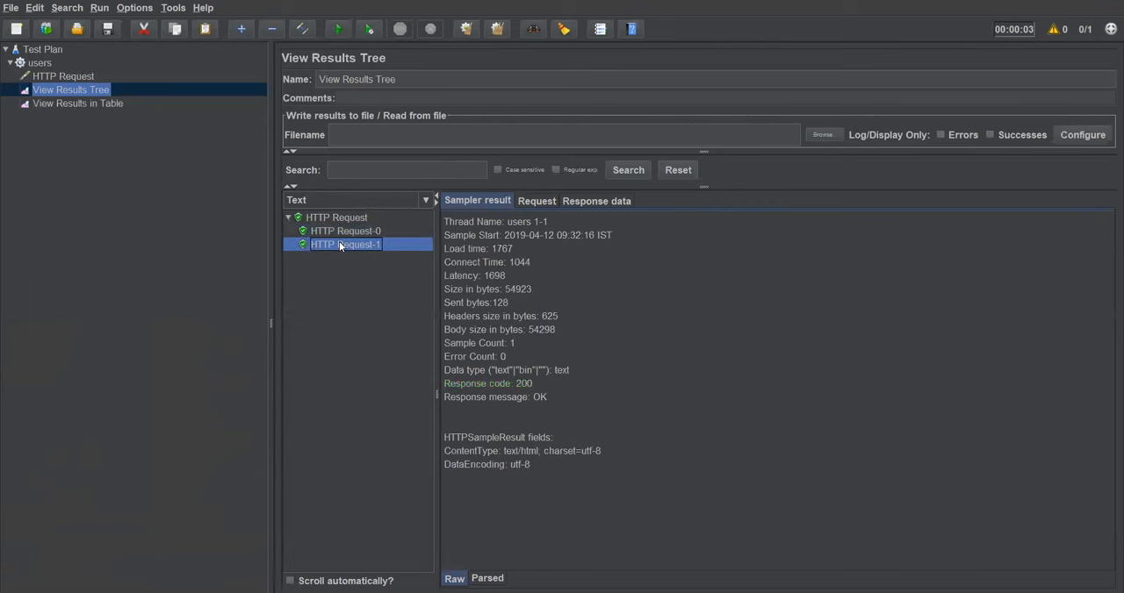
Step: Check the HTTP Request settings and the users thread group's number of threads and ramp-up period
{"action": "left_click", "coordinate": [74, 77]}
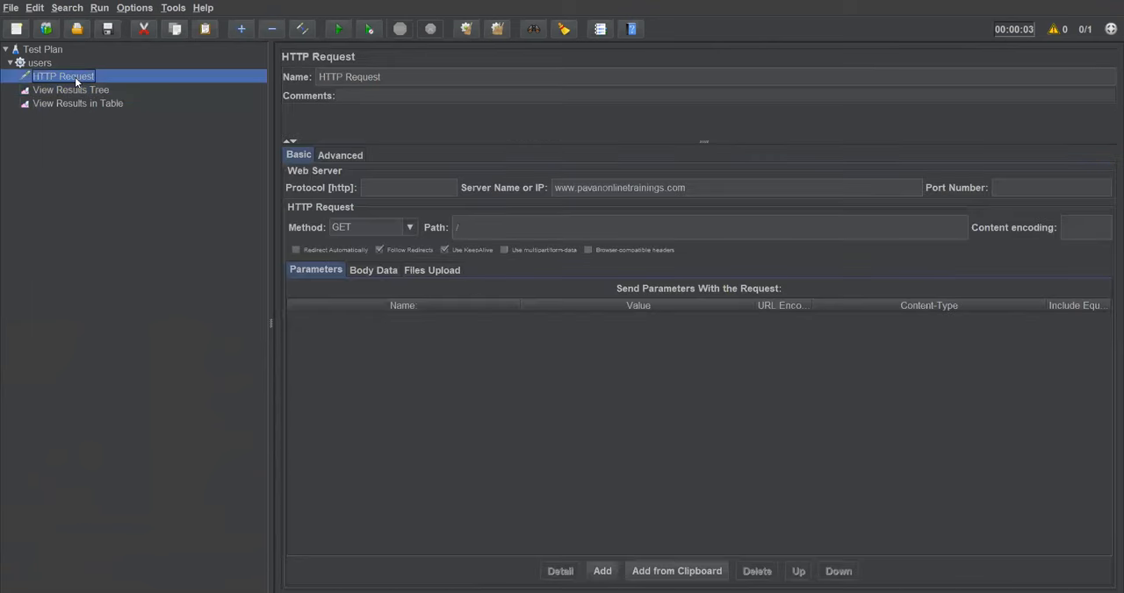
{"action": "left_click", "coordinate": [45, 65]}
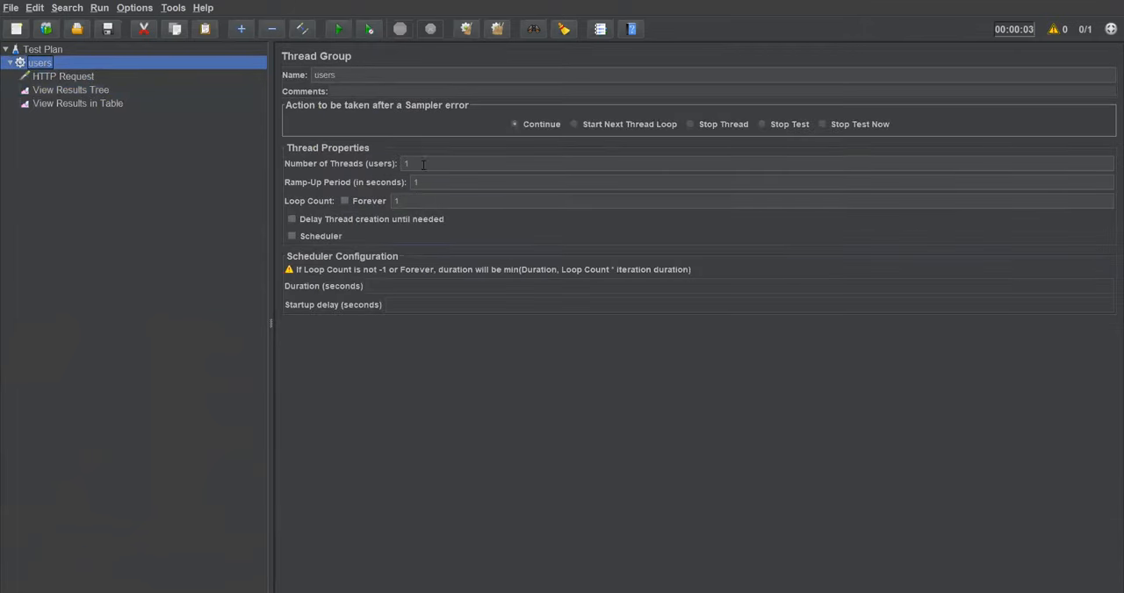
{"action": "left_click_drag", "start_coordinate": [427, 164], "coordinate": [392, 162]}
{"action": "left_click", "coordinate": [430, 182]}
Step: Compare the sampler results of HTTP Request-0 and HTTP Request-1 in the View Results Tree listener again
{"action": "left_click", "coordinate": [70, 90]}
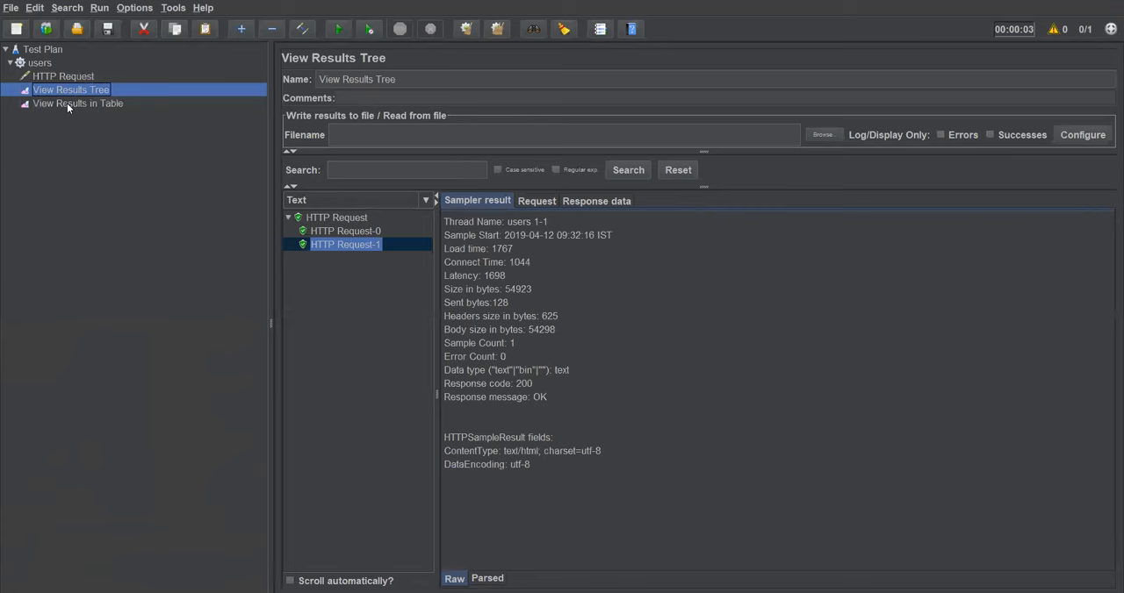
{"action": "left_click", "coordinate": [359, 231]}
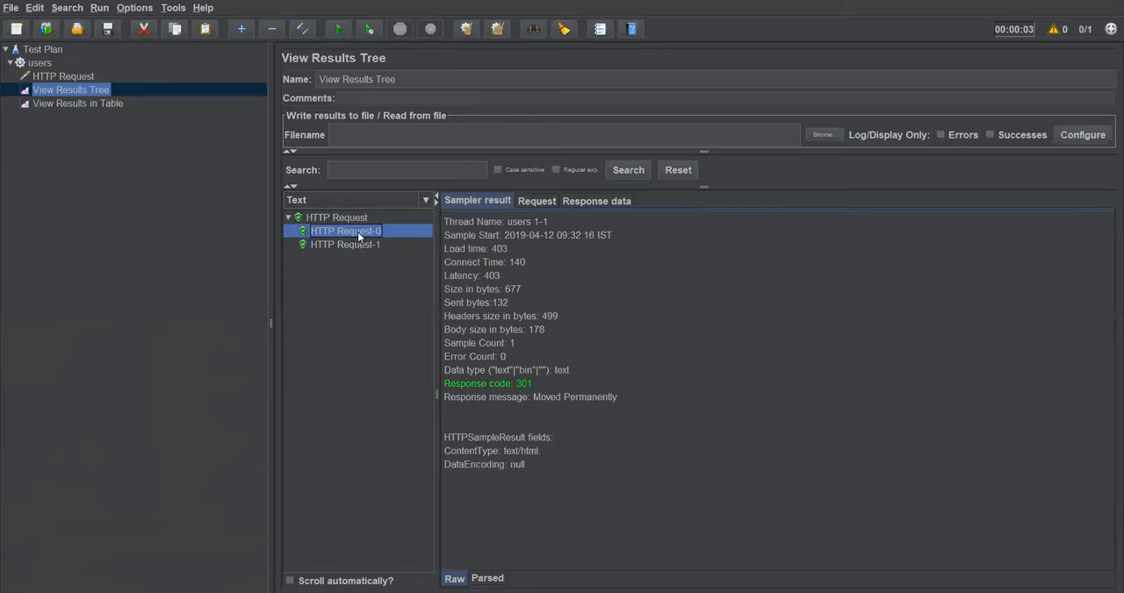
{"action": "left_click", "coordinate": [359, 241]}
{"action": "left_click", "coordinate": [359, 231]}
{"action": "left_click", "coordinate": [362, 244]}
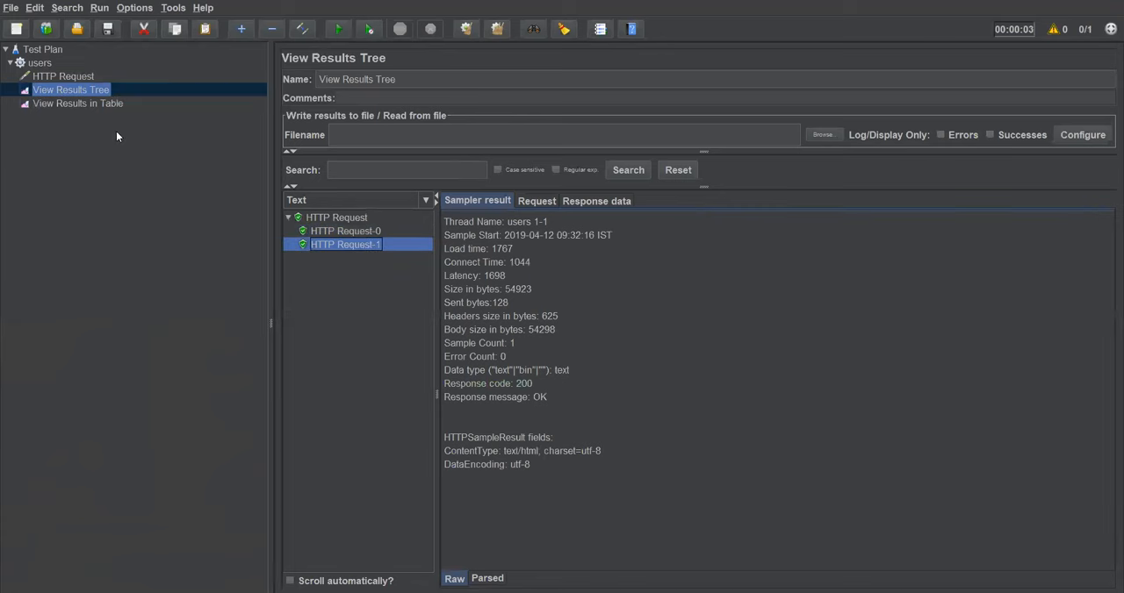
Step: Examine the sample's label, sent bytes, latency and connect time in the View Results in Table listener
{"action": "left_click", "coordinate": [81, 105]}
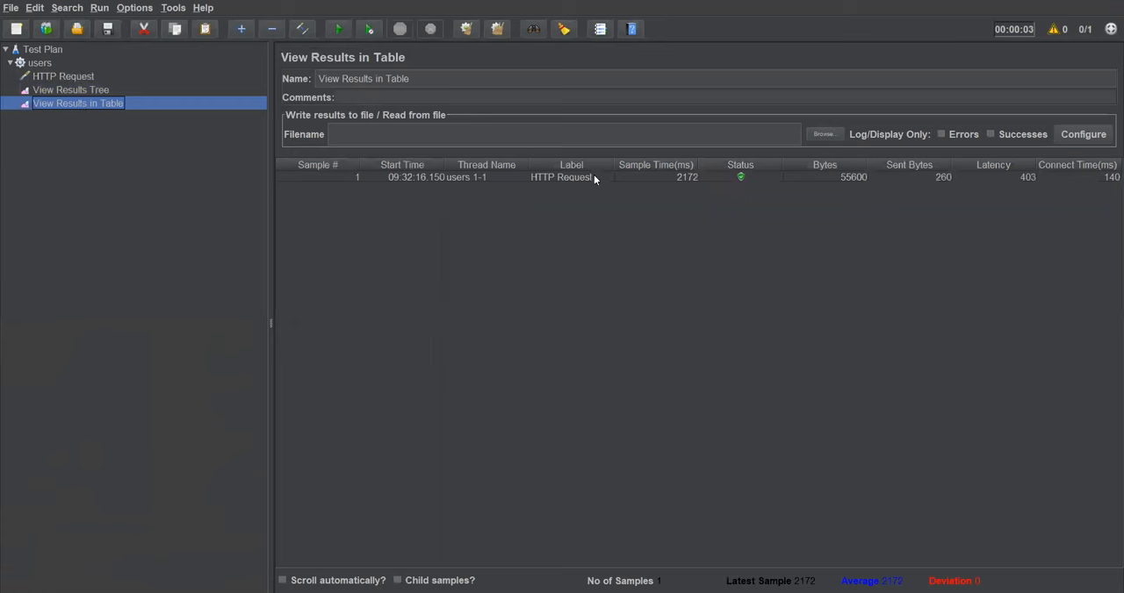
{"action": "left_click", "coordinate": [533, 179]}
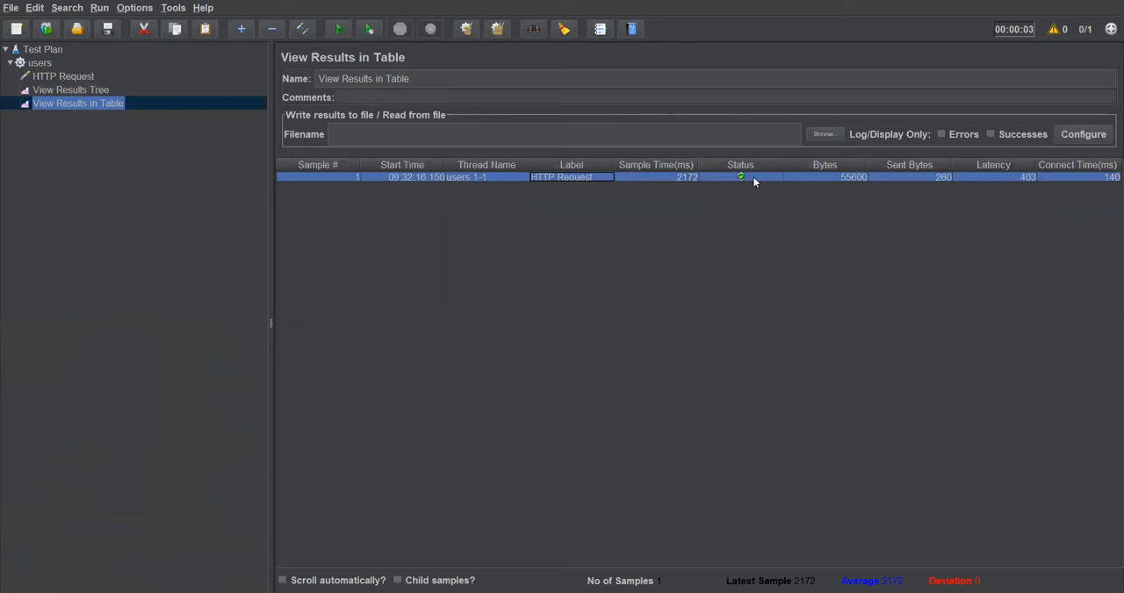
{"action": "left_click", "coordinate": [933, 172]}
{"action": "left_click", "coordinate": [1010, 178]}
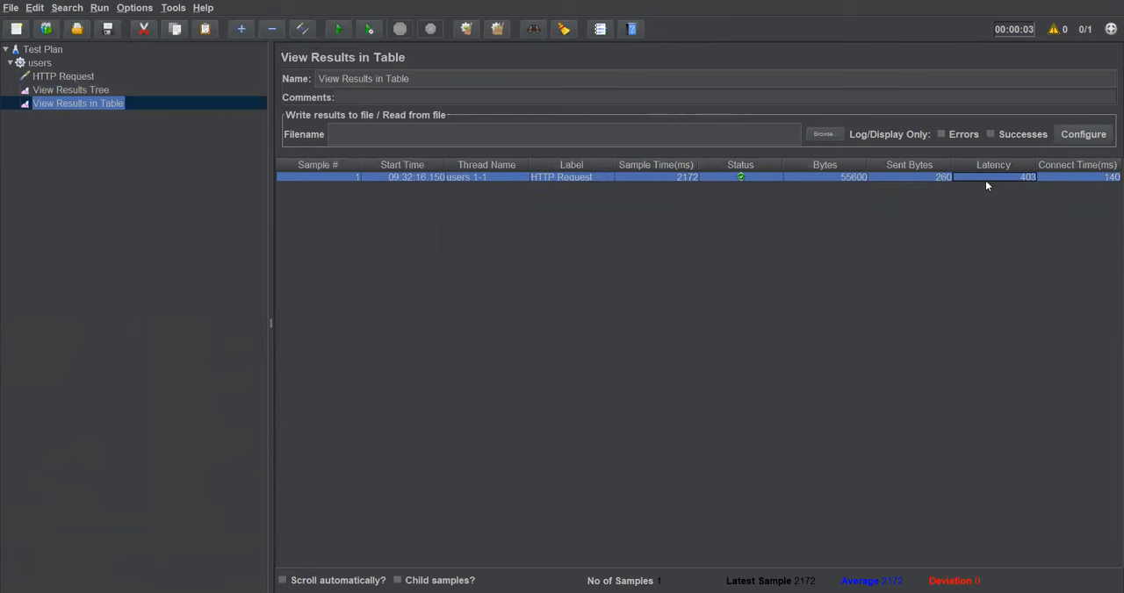
{"action": "left_click", "coordinate": [1075, 173]}
Step: Set the users thread group to 10 threads with a 3-second ramp-up period and a loop count of Forever
{"action": "left_click", "coordinate": [65, 77]}
{"action": "left_click", "coordinate": [64, 64]}
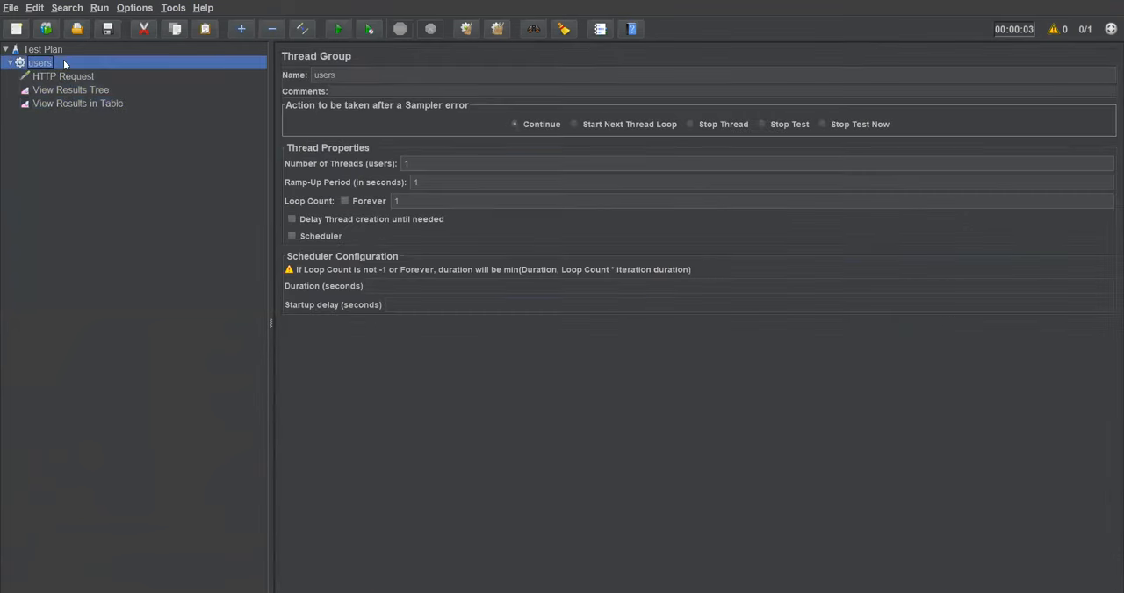
{"action": "double_click", "coordinate": [405, 163]}
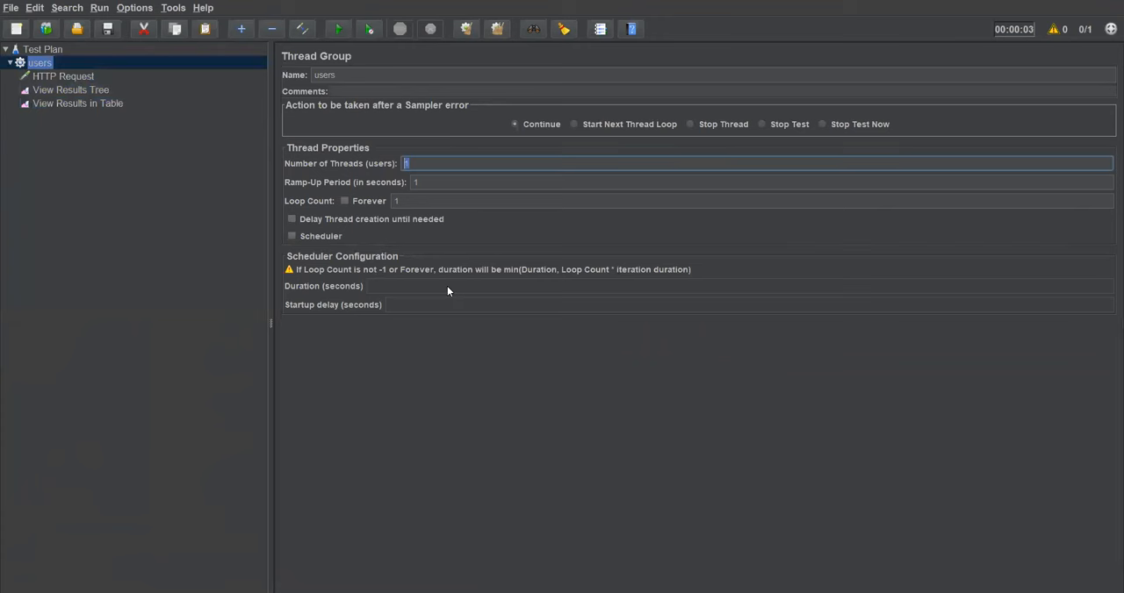
{"action": "type", "text": "10"}
{"action": "double_click", "coordinate": [436, 182]}
{"action": "type", "text": "5"}
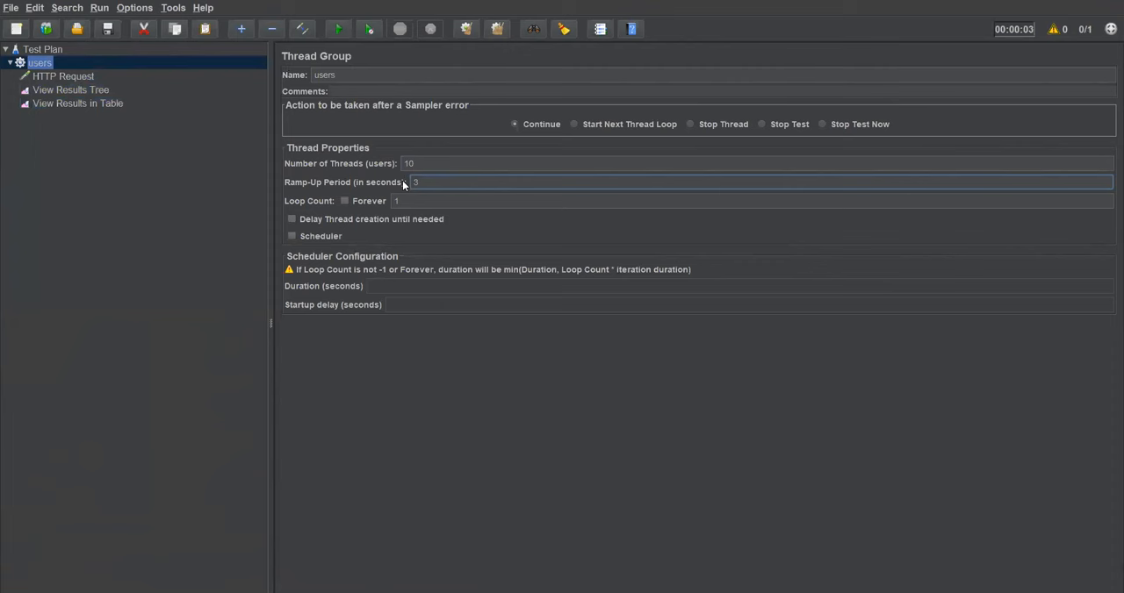
{"action": "double_click", "coordinate": [392, 201]}
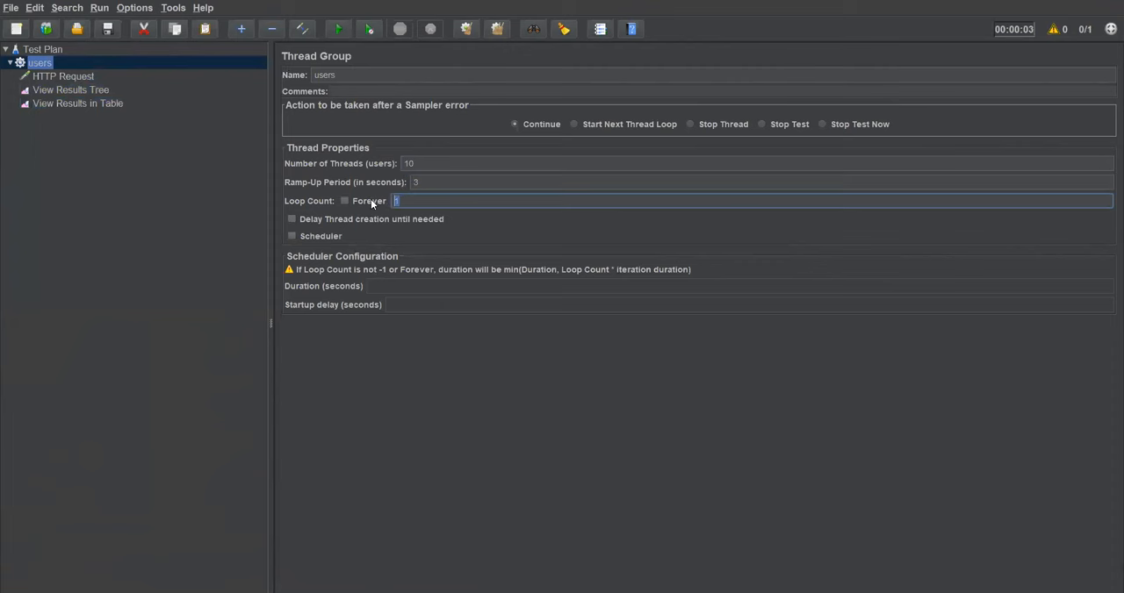
{"action": "left_click", "coordinate": [345, 201]}
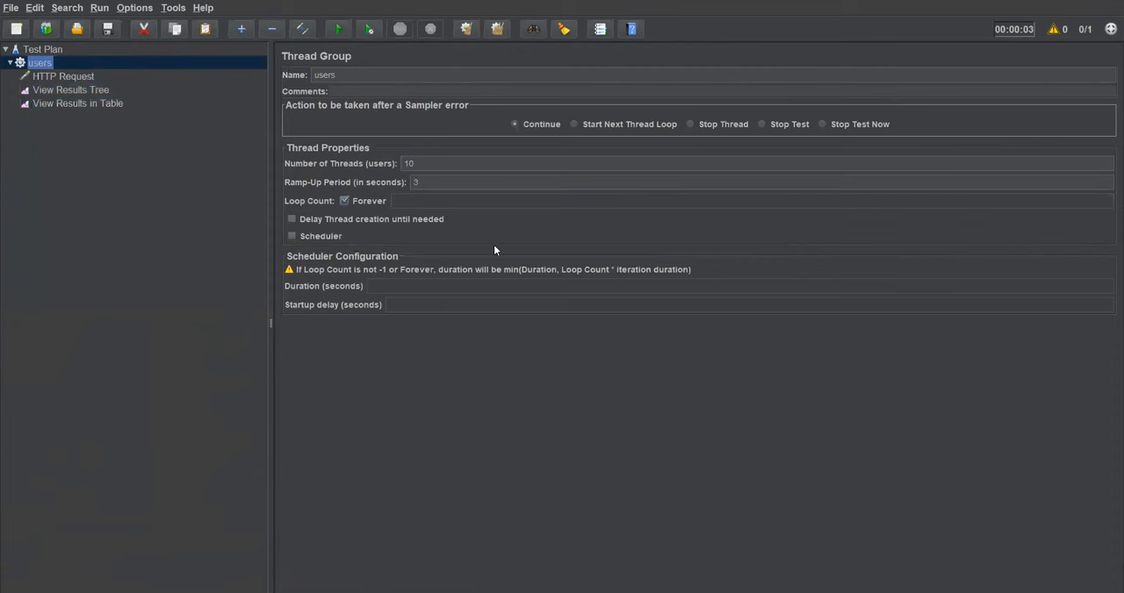
Step: Review the previous run's results still held in the View Results Tree and View Results in Table listeners
{"action": "left_click", "coordinate": [52, 91]}
{"action": "left_click", "coordinate": [54, 102]}
{"action": "left_click", "coordinate": [59, 90]}
{"action": "left_click", "coordinate": [59, 103]}
{"action": "left_click", "coordinate": [60, 90]}
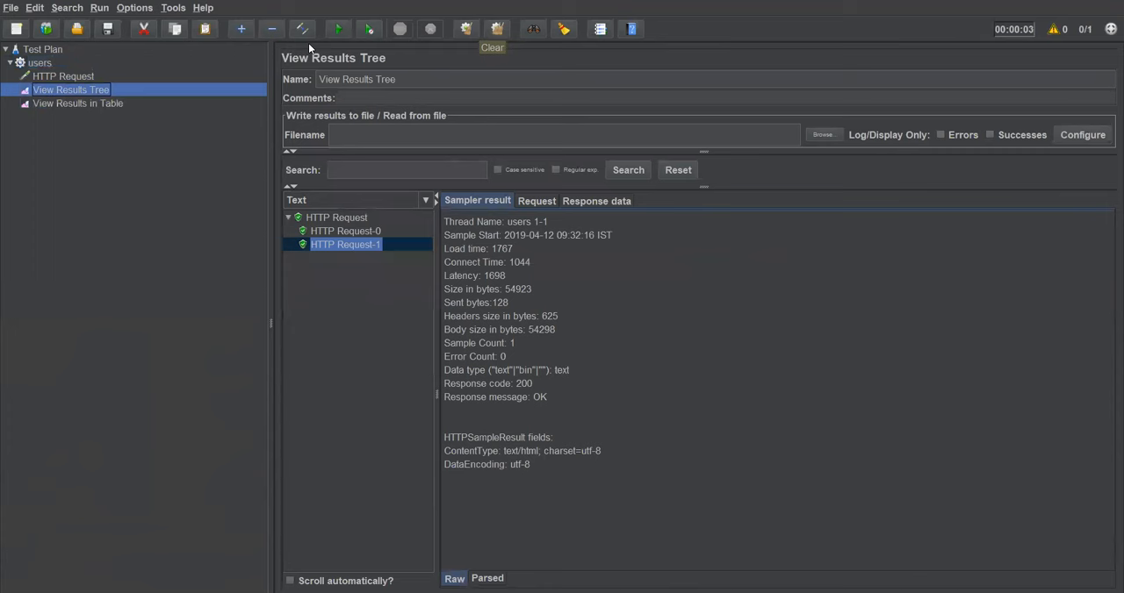
{"action": "left_click", "coordinate": [88, 103]}
{"action": "left_click", "coordinate": [88, 89]}
{"action": "left_click", "coordinate": [88, 102]}
{"action": "left_click", "coordinate": [87, 90]}
{"action": "left_click", "coordinate": [89, 102]}
{"action": "left_click", "coordinate": [88, 90]}
{"action": "left_click", "coordinate": [89, 103]}
{"action": "left_click", "coordinate": [89, 90]}
{"action": "left_click", "coordinate": [91, 104]}
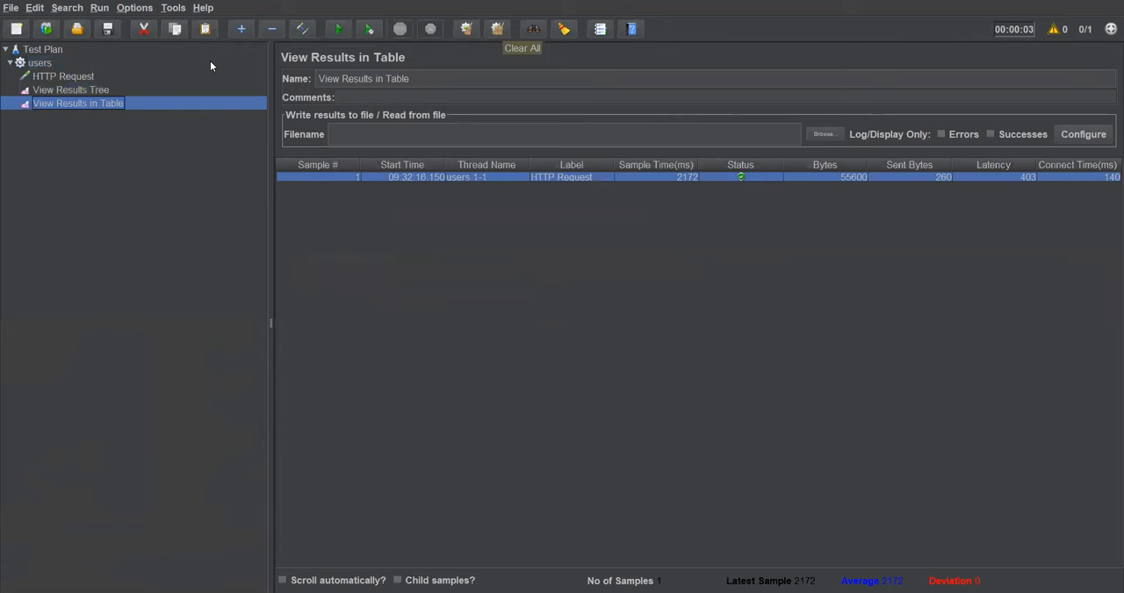
Step: Clear all previous results from both listeners and return to the test plan
{"action": "key", "text": "ctrl+e"}
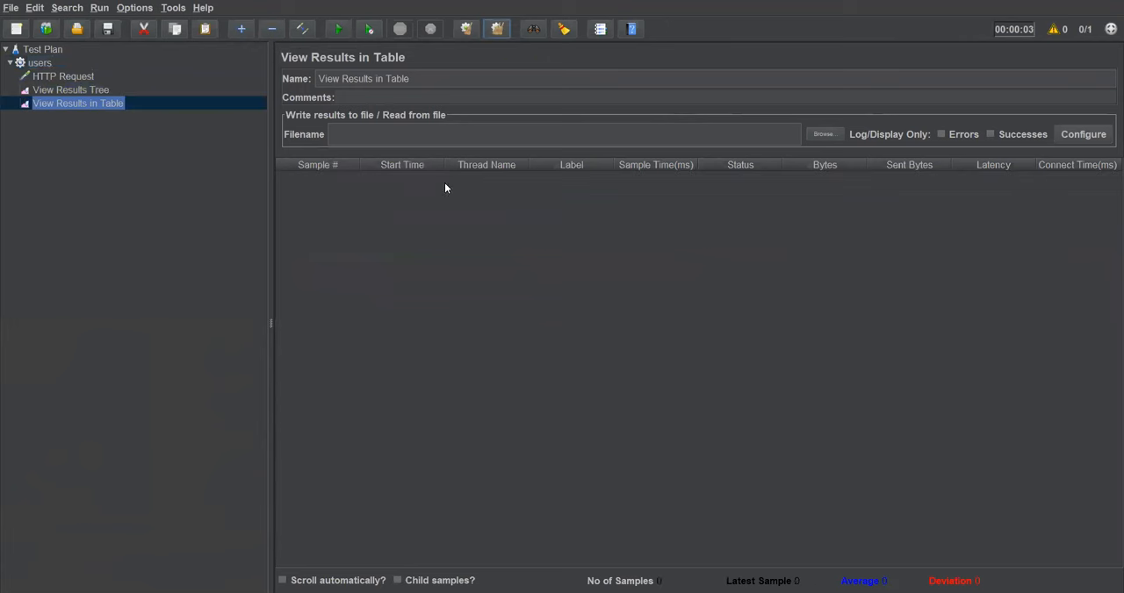
{"action": "left_click", "coordinate": [46, 90]}
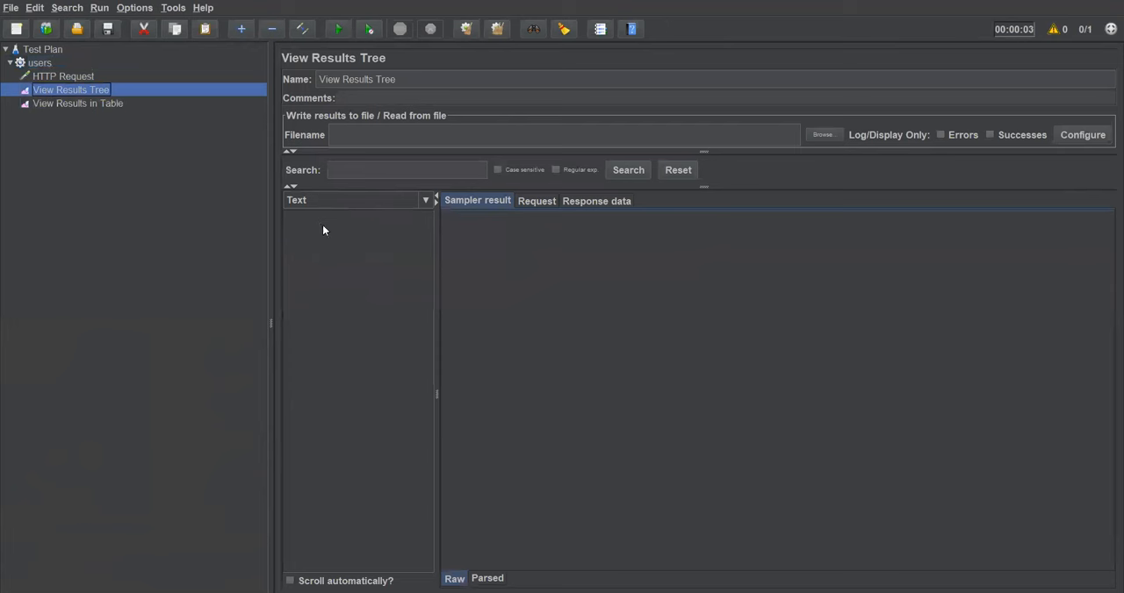
{"action": "left_click", "coordinate": [43, 51]}
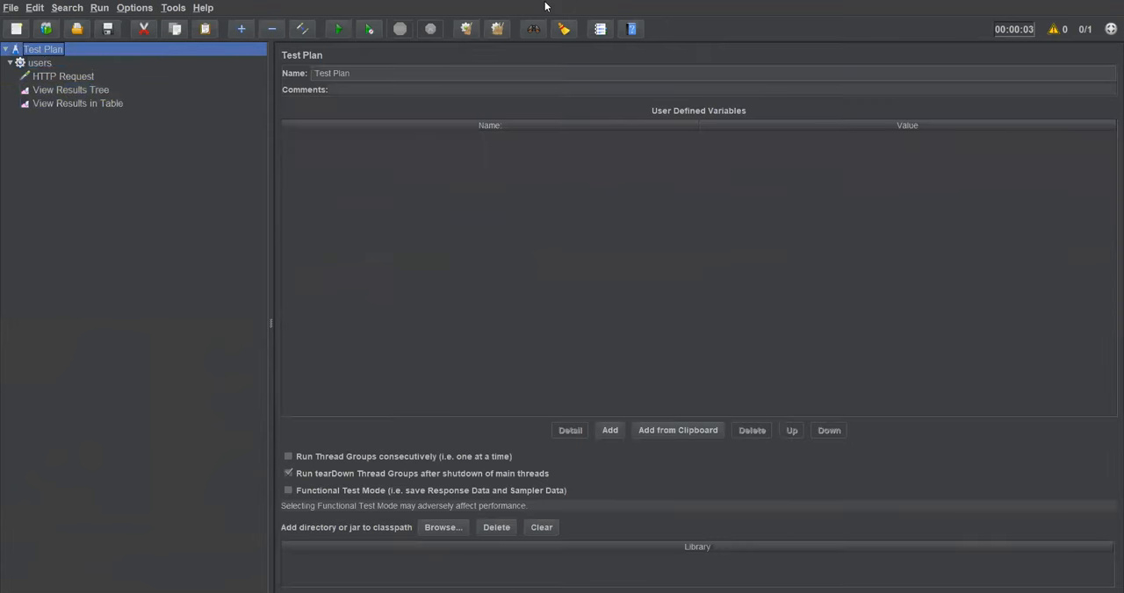
Step: Review the users thread group's thread count and ramp-up period, and the HTTP Request settings
{"action": "left_click", "coordinate": [42, 64]}
{"action": "left_click", "coordinate": [407, 164]}
{"action": "double_click", "coordinate": [406, 164]}
{"action": "left_click", "coordinate": [411, 182]}
{"action": "double_click", "coordinate": [411, 181]}
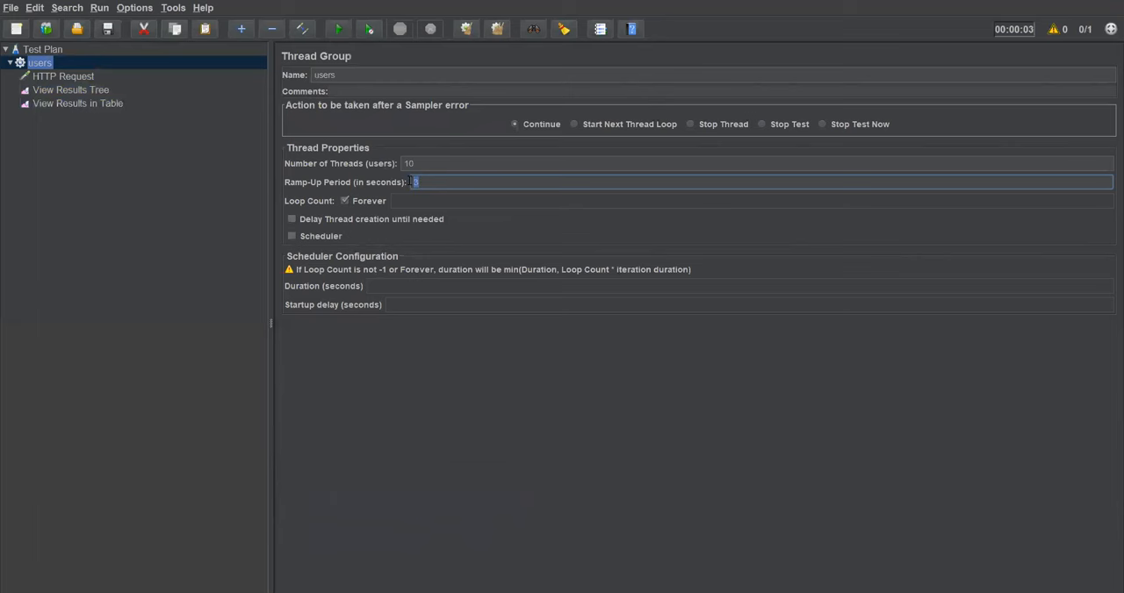
{"action": "left_click", "coordinate": [63, 78]}
Step: Save the test plan and start the test run
{"action": "left_click", "coordinate": [51, 51]}
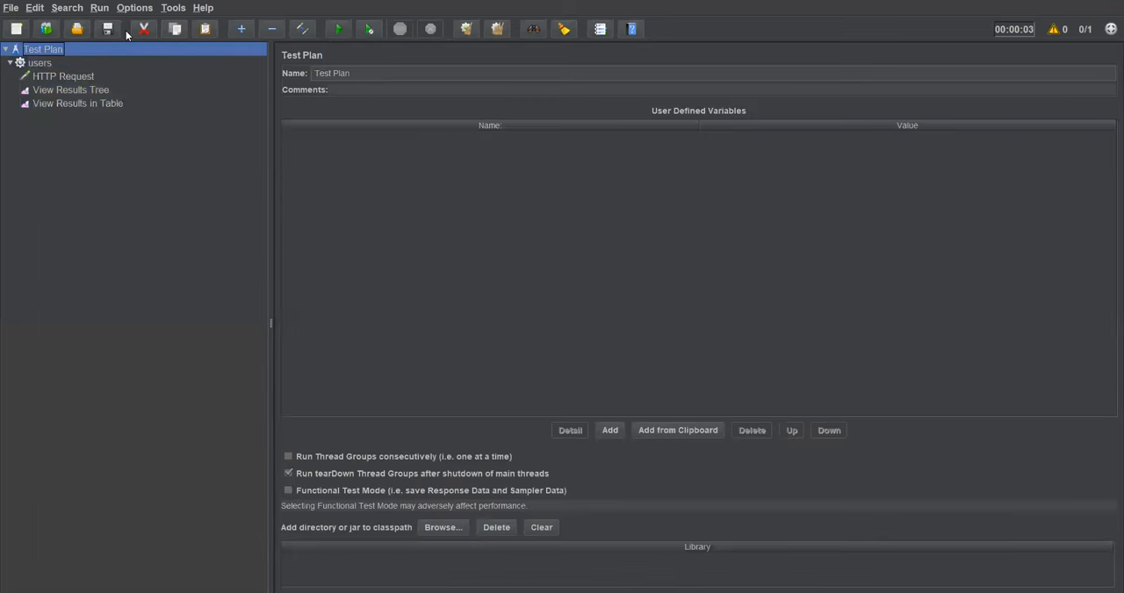
{"action": "left_click", "coordinate": [109, 29]}
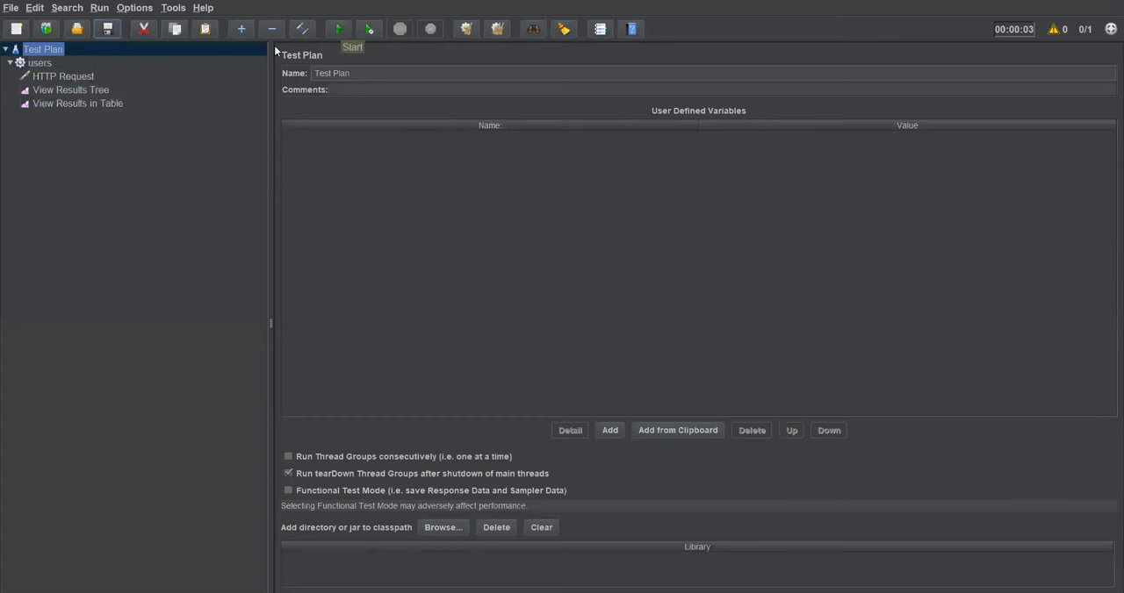
{"action": "left_click", "coordinate": [340, 29]}
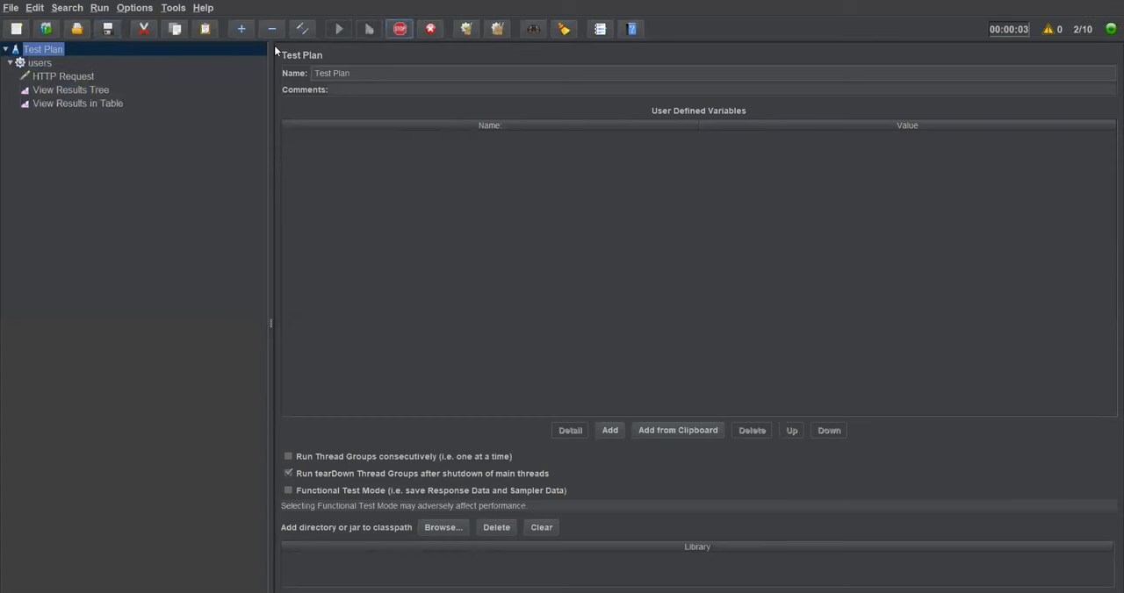
Step: Examine the incoming samples of the running test in both listeners and compare them with the thread group settings
{"action": "left_click", "coordinate": [97, 91]}
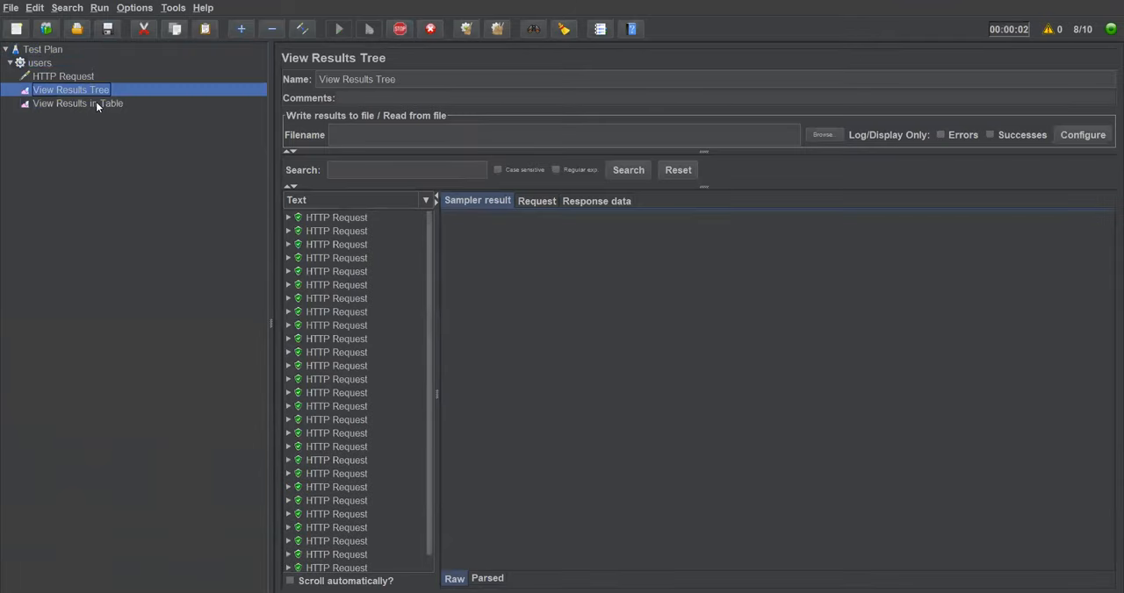
{"action": "left_click", "coordinate": [96, 103]}
{"action": "scroll", "coordinate": [688, 380], "scroll_direction": "down", "scroll_amount": 20}
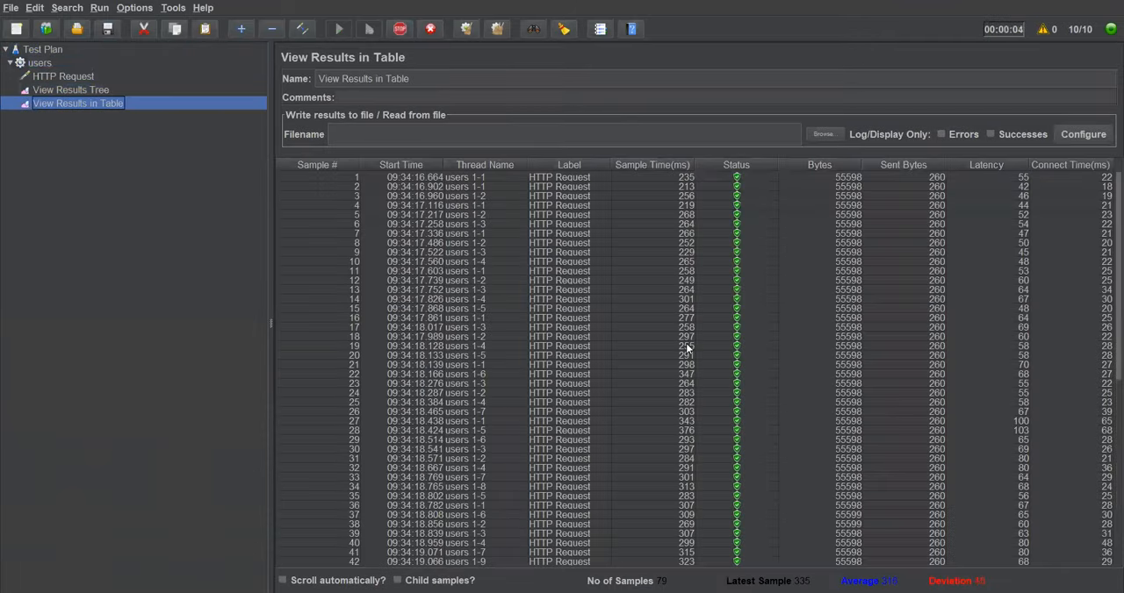
{"action": "scroll", "coordinate": [687, 379], "scroll_direction": "down", "scroll_amount": 5}
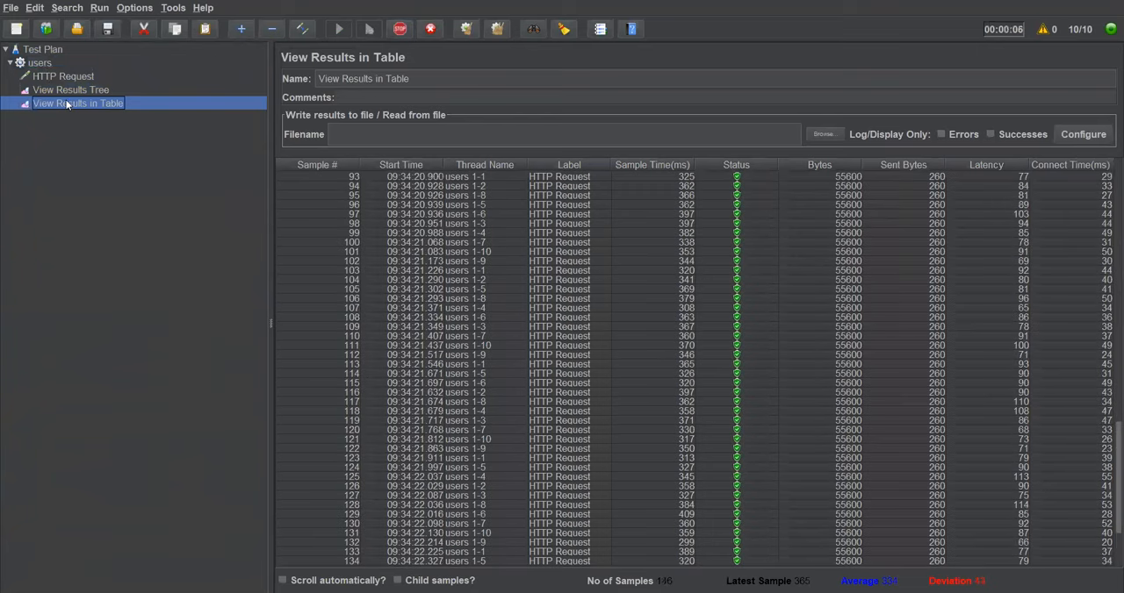
{"action": "left_click", "coordinate": [40, 63]}
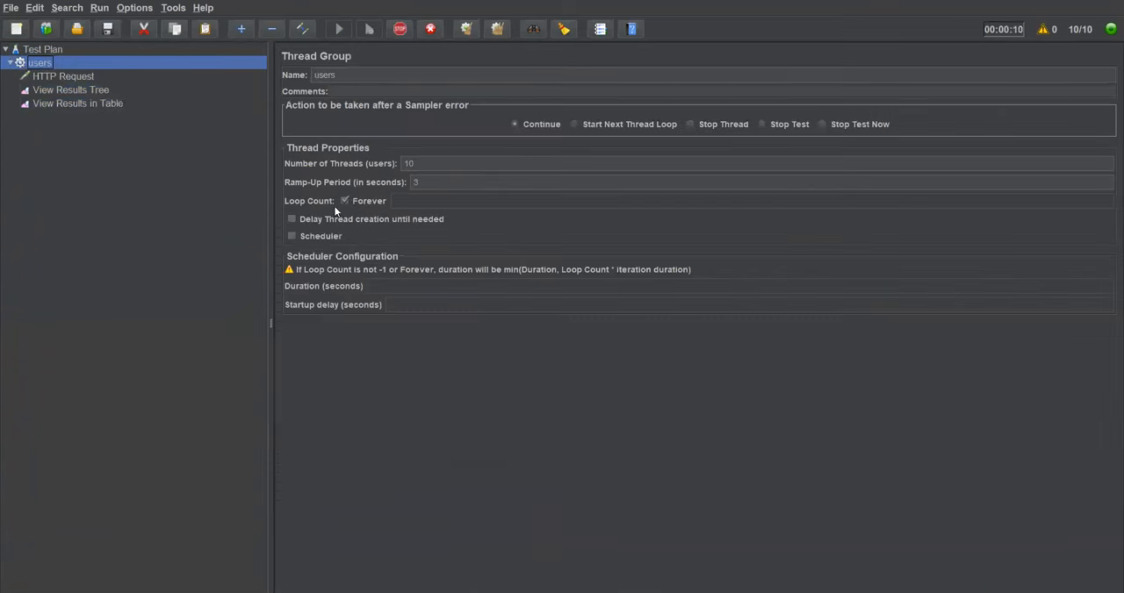
{"action": "left_click", "coordinate": [59, 100]}
{"action": "scroll", "coordinate": [682, 433], "scroll_direction": "up", "scroll_amount": 20}
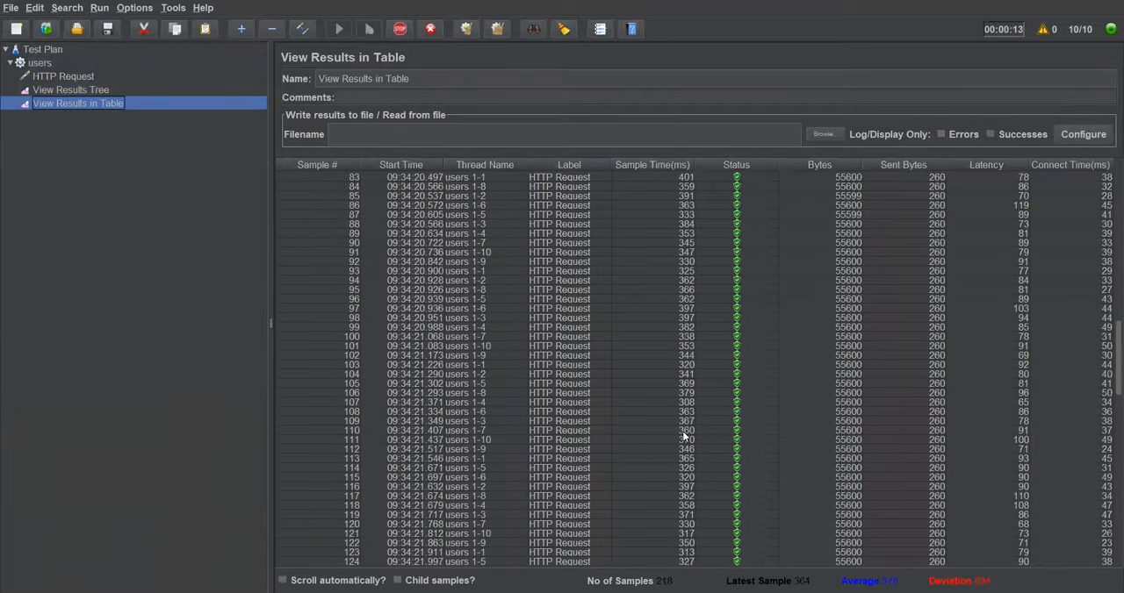
{"action": "scroll", "coordinate": [682, 431], "scroll_direction": "up", "scroll_amount": 10}
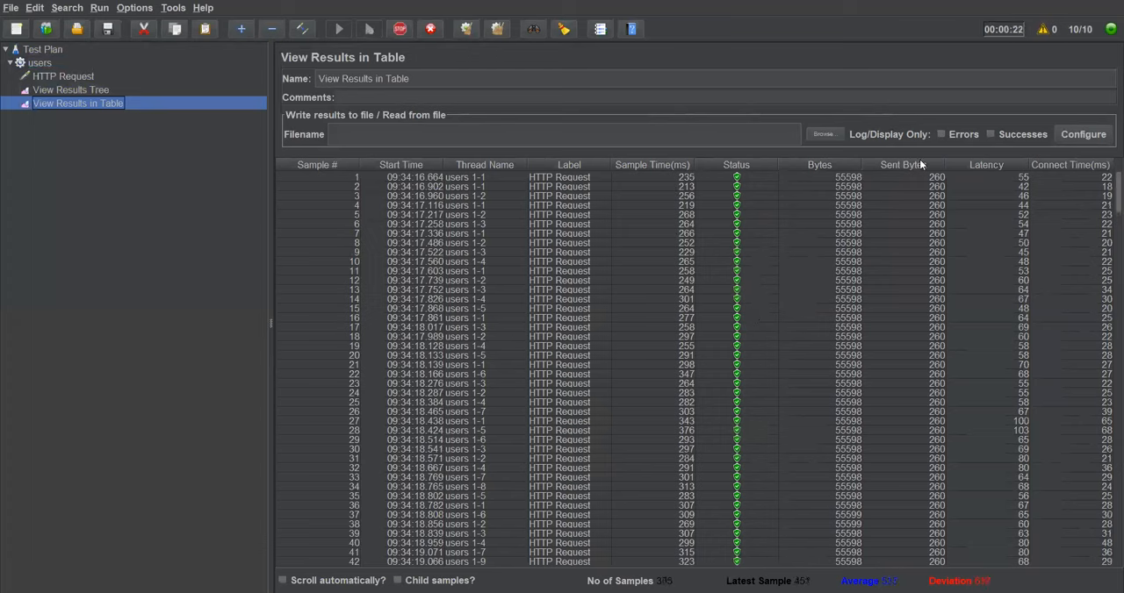
Step: Examine further samples of the running test in the results table
{"action": "scroll", "coordinate": [989, 417], "scroll_direction": "down", "scroll_amount": 15}
{"action": "scroll", "coordinate": [989, 417], "scroll_direction": "down", "scroll_amount": 20}
{"action": "scroll", "coordinate": [989, 416], "scroll_direction": "down", "scroll_amount": 5}
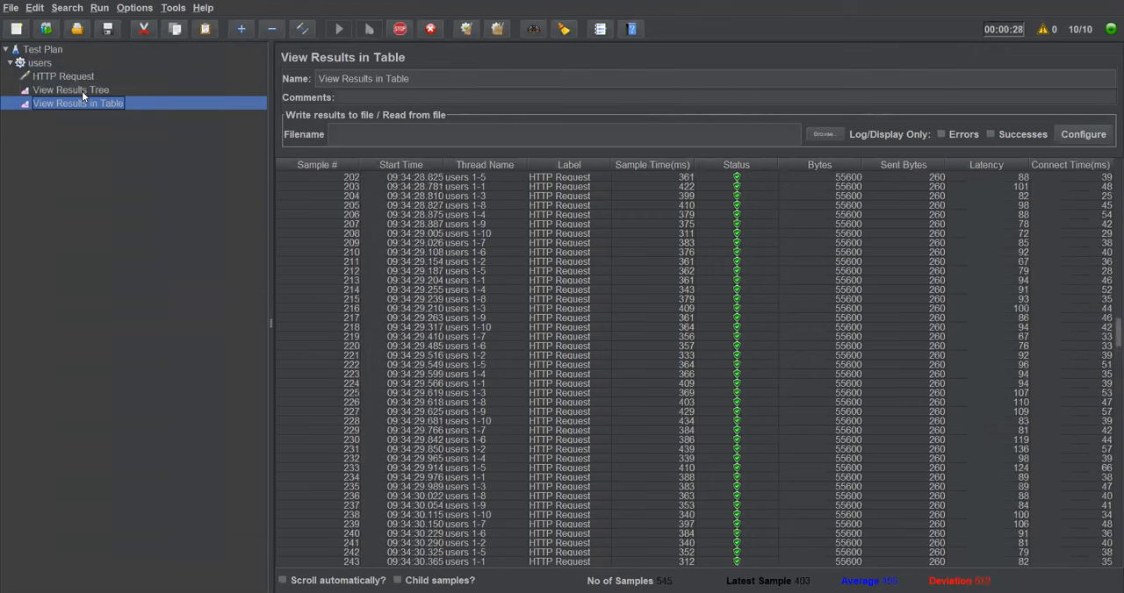
Step: Inspect the sampler results of several individual HTTP Request samples in the View Results Tree listener
{"action": "left_click", "coordinate": [81, 92]}
{"action": "left_click", "coordinate": [321, 222]}
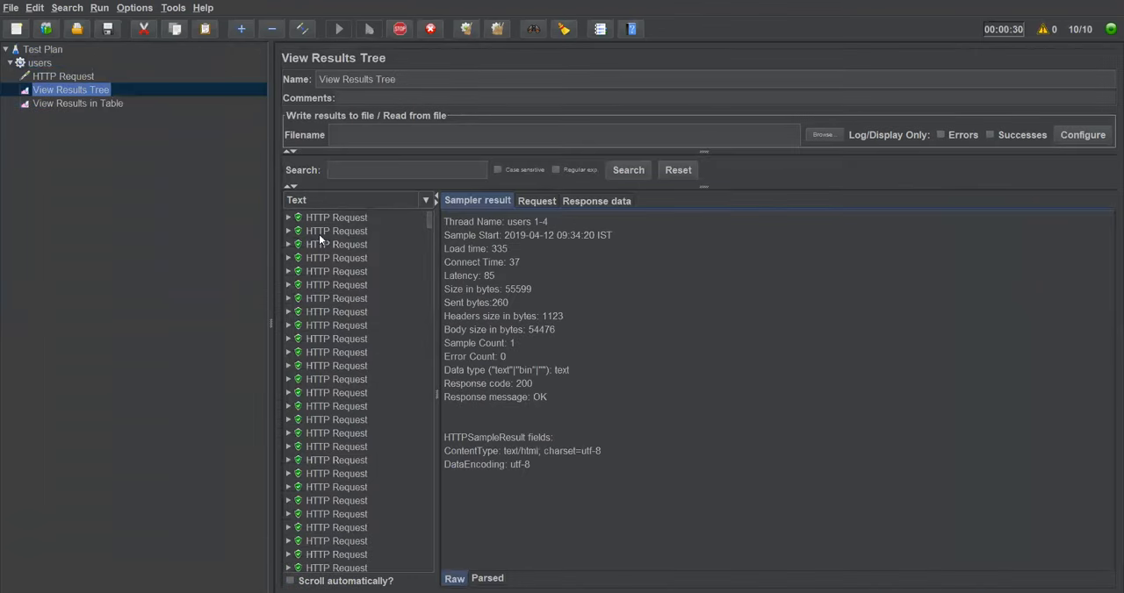
{"action": "left_click", "coordinate": [325, 233]}
{"action": "left_click", "coordinate": [326, 246]}
{"action": "left_click", "coordinate": [331, 271]}
{"action": "left_click", "coordinate": [343, 433]}
{"action": "left_click", "coordinate": [338, 352]}
{"action": "left_click", "coordinate": [337, 218]}
{"action": "left_click", "coordinate": [335, 246]}
{"action": "left_click", "coordinate": [336, 272]}
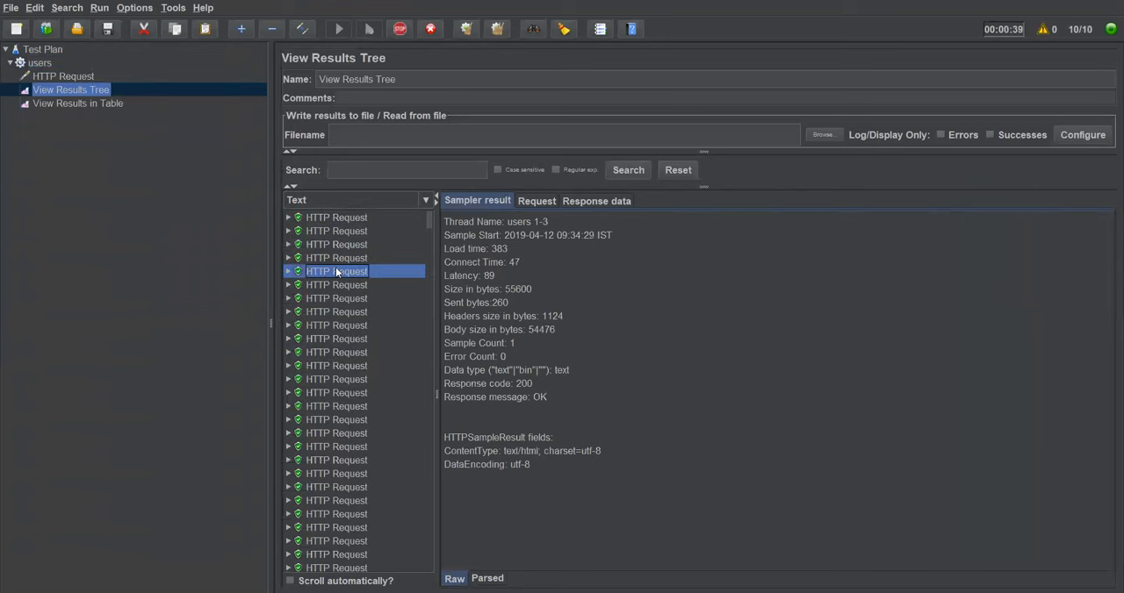
Step: Recheck the users thread group and HTTP Request settings against the samples arriving in both listeners
{"action": "left_click", "coordinate": [50, 63]}
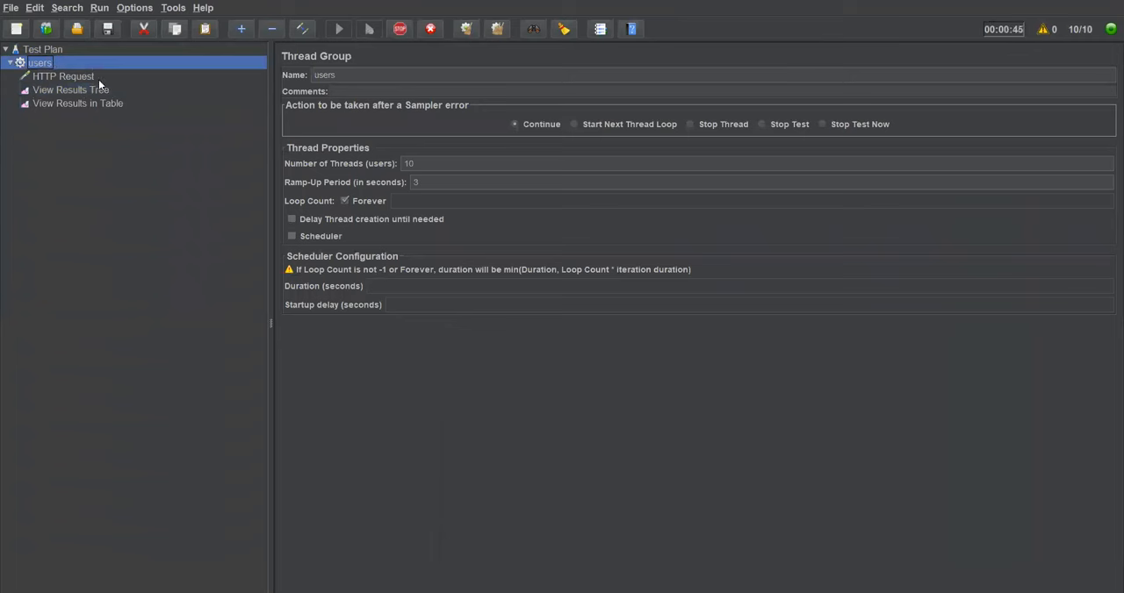
{"action": "left_click", "coordinate": [61, 77]}
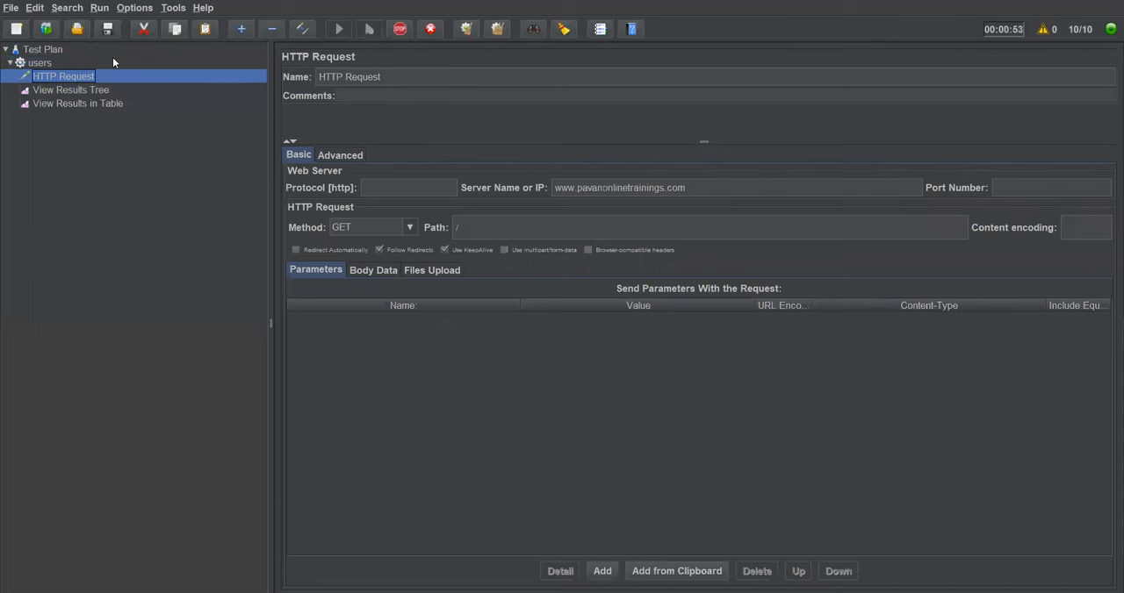
{"action": "left_click", "coordinate": [78, 89]}
{"action": "left_click", "coordinate": [81, 102]}
{"action": "left_click", "coordinate": [81, 91]}
{"action": "left_click", "coordinate": [80, 102]}
{"action": "left_click", "coordinate": [81, 89]}
{"action": "left_click", "coordinate": [81, 102]}
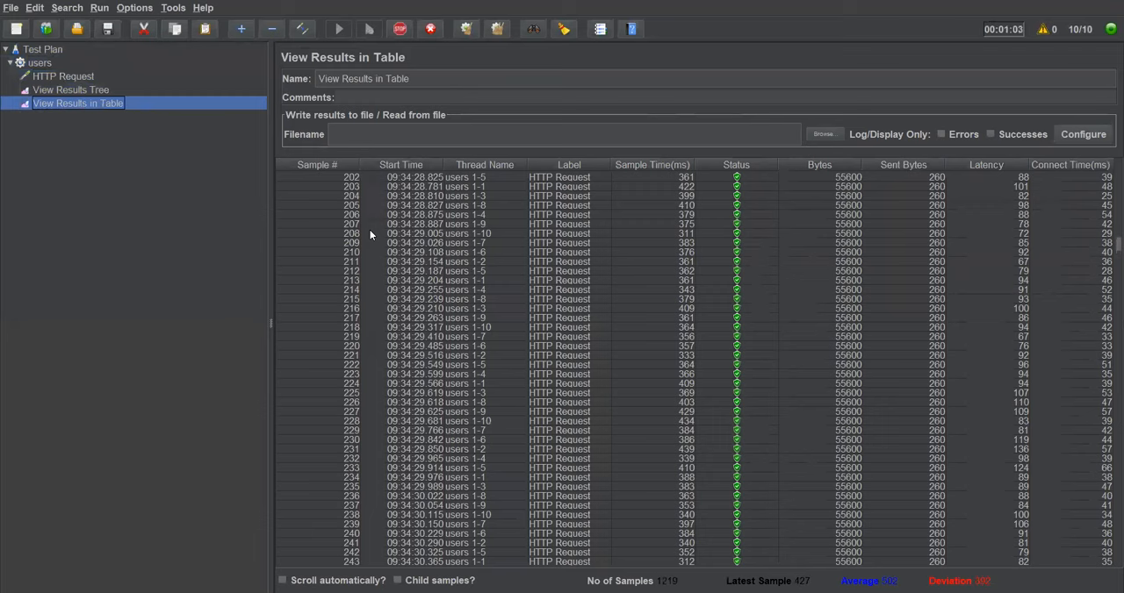
{"action": "left_click", "coordinate": [99, 88]}
{"action": "left_click", "coordinate": [96, 99]}
{"action": "scroll", "coordinate": [556, 431], "scroll_direction": "down", "scroll_amount": 11}
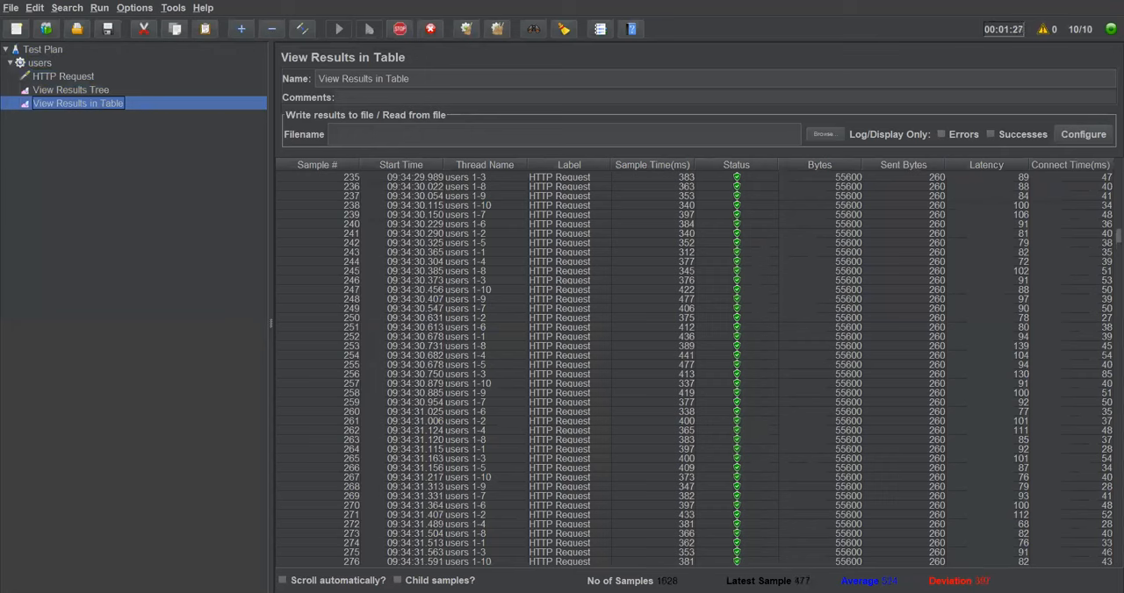
Step: Shut down the running test and review the collected samples in both listeners
{"action": "left_click", "coordinate": [430, 29]}
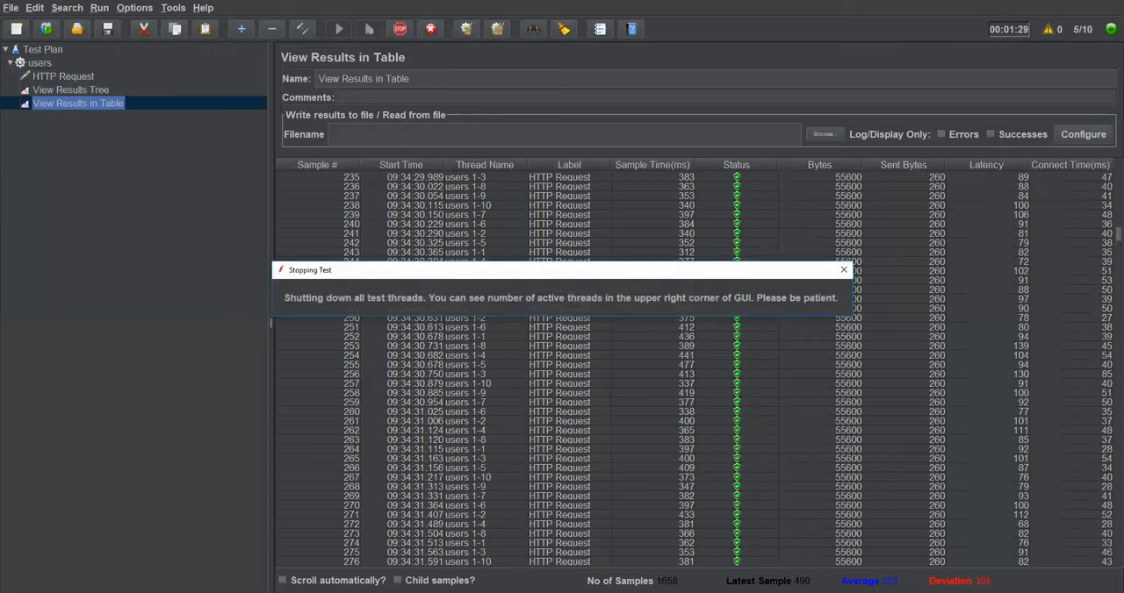
{"action": "scroll", "coordinate": [521, 329], "scroll_direction": "up", "scroll_amount": 7}
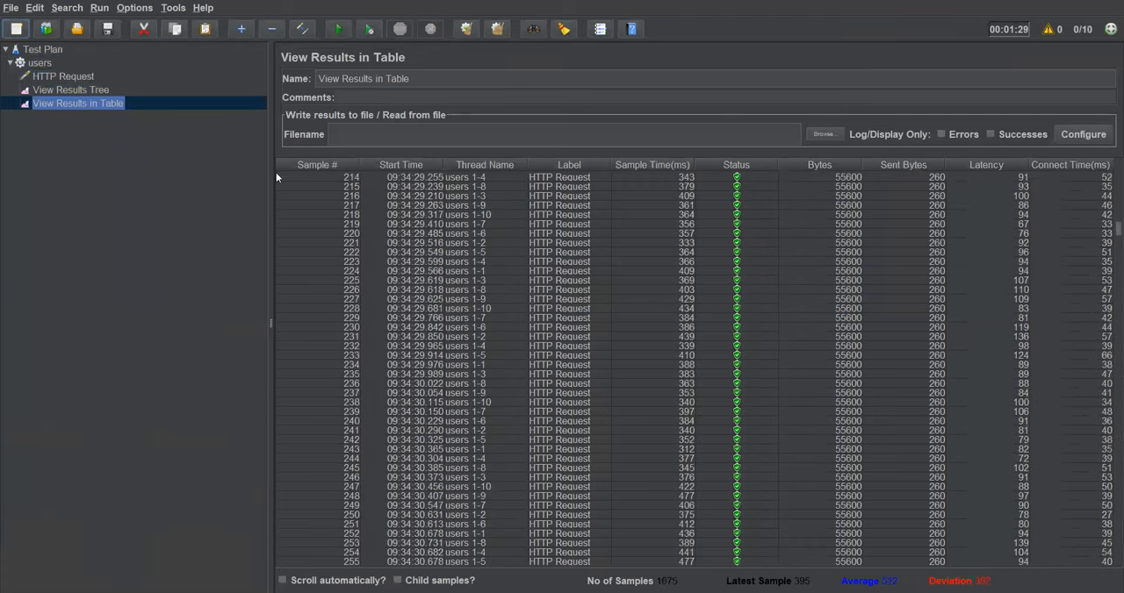
{"action": "left_click", "coordinate": [76, 90]}
{"action": "left_click", "coordinate": [77, 103]}
{"action": "left_click", "coordinate": [83, 91]}
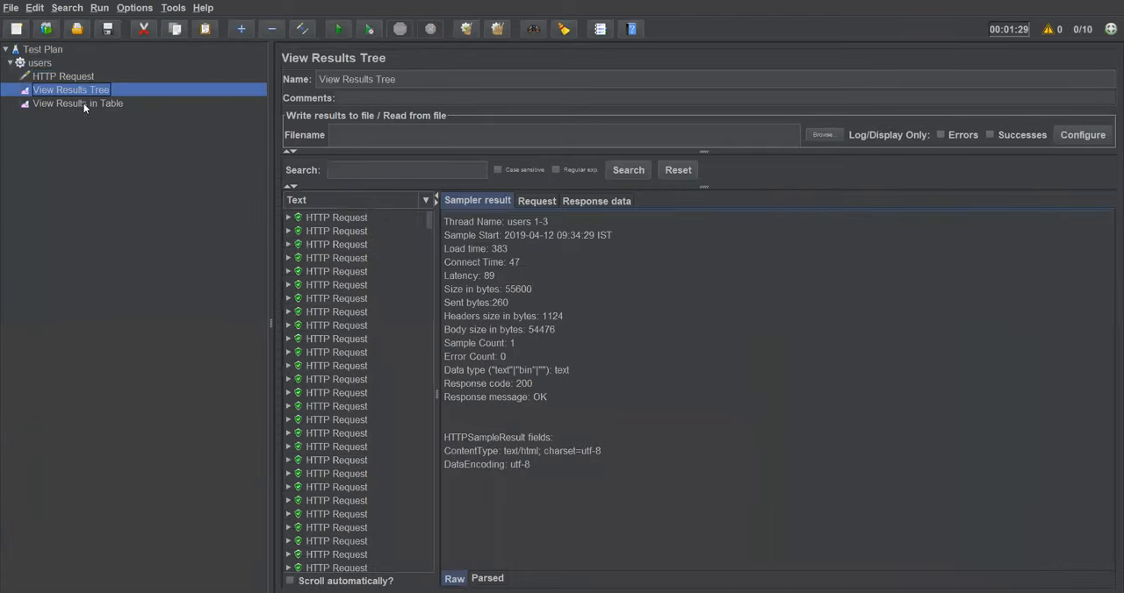
{"action": "left_click", "coordinate": [123, 103]}
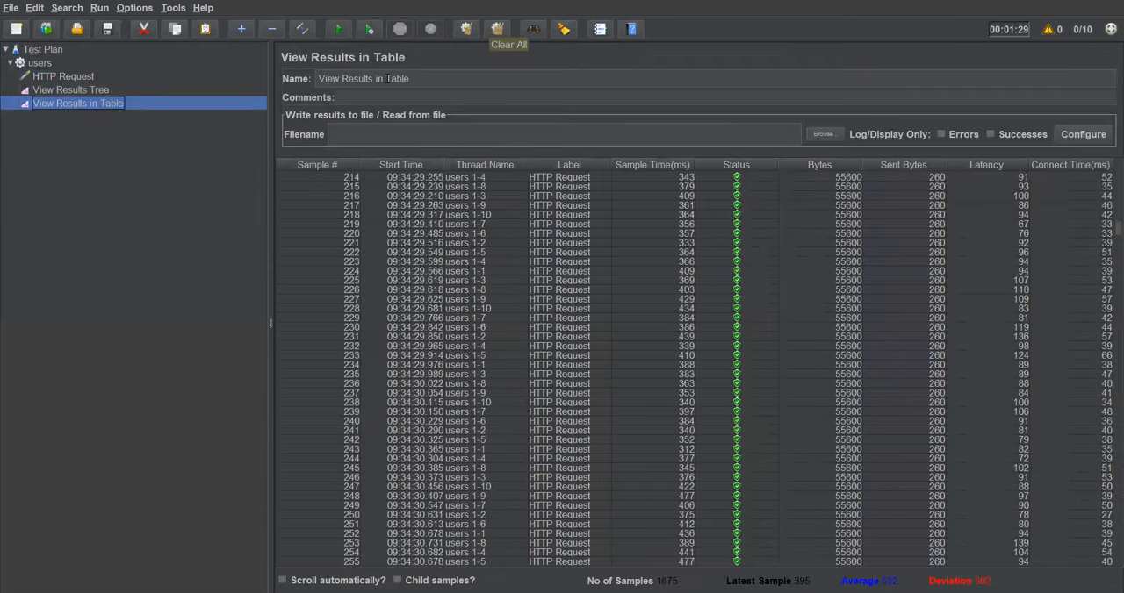
Step: Clear all results from the listeners and review the test plan and HTTP Request settings
{"action": "left_click", "coordinate": [497, 29]}
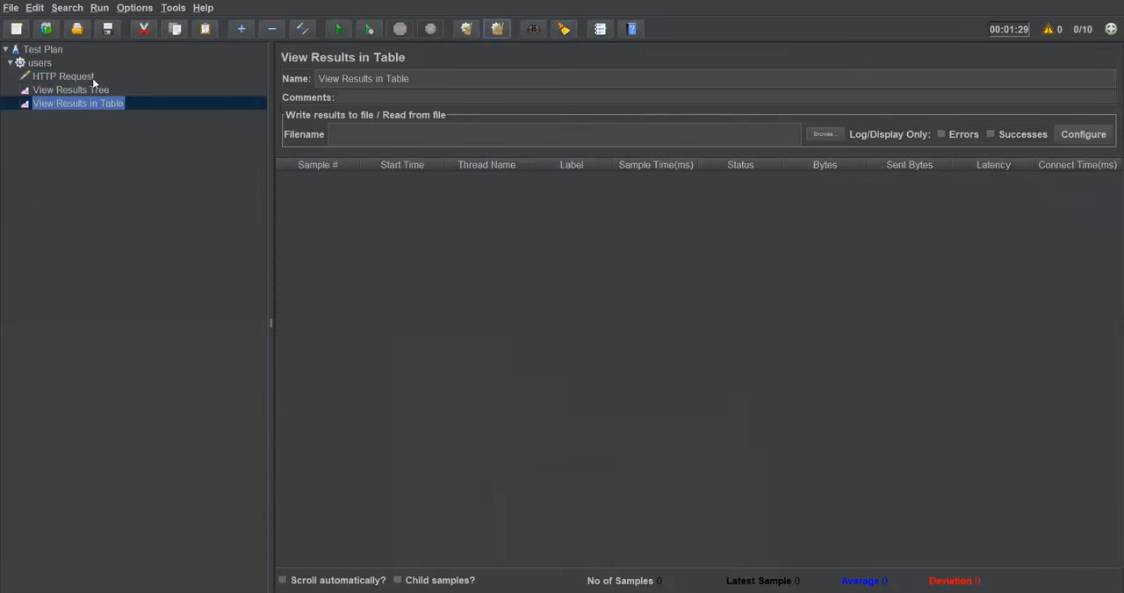
{"action": "left_click", "coordinate": [51, 50]}
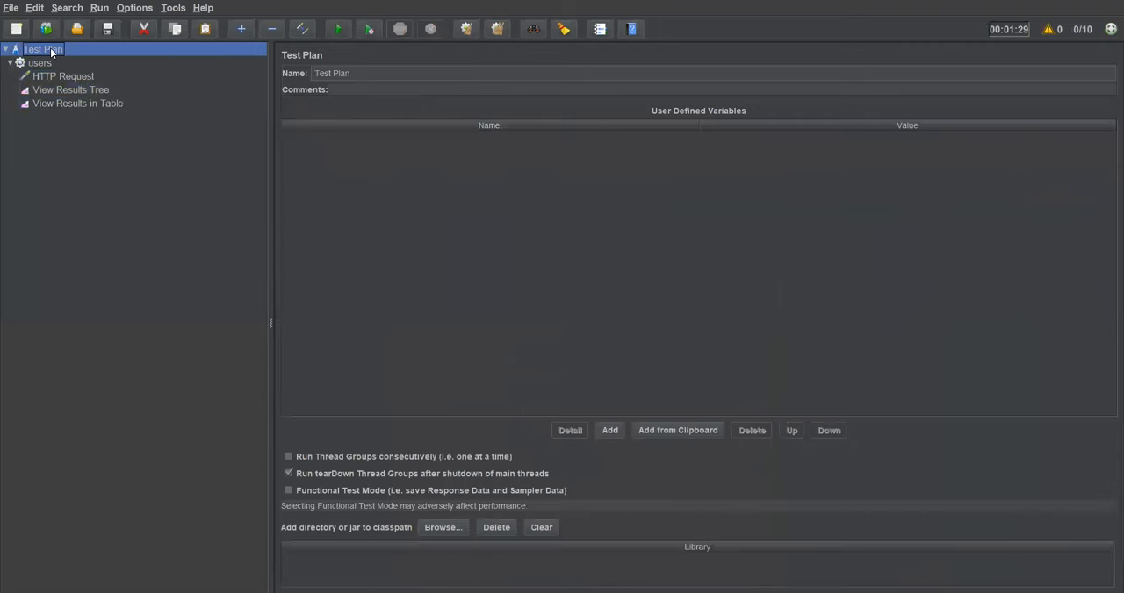
{"action": "left_click", "coordinate": [60, 77]}
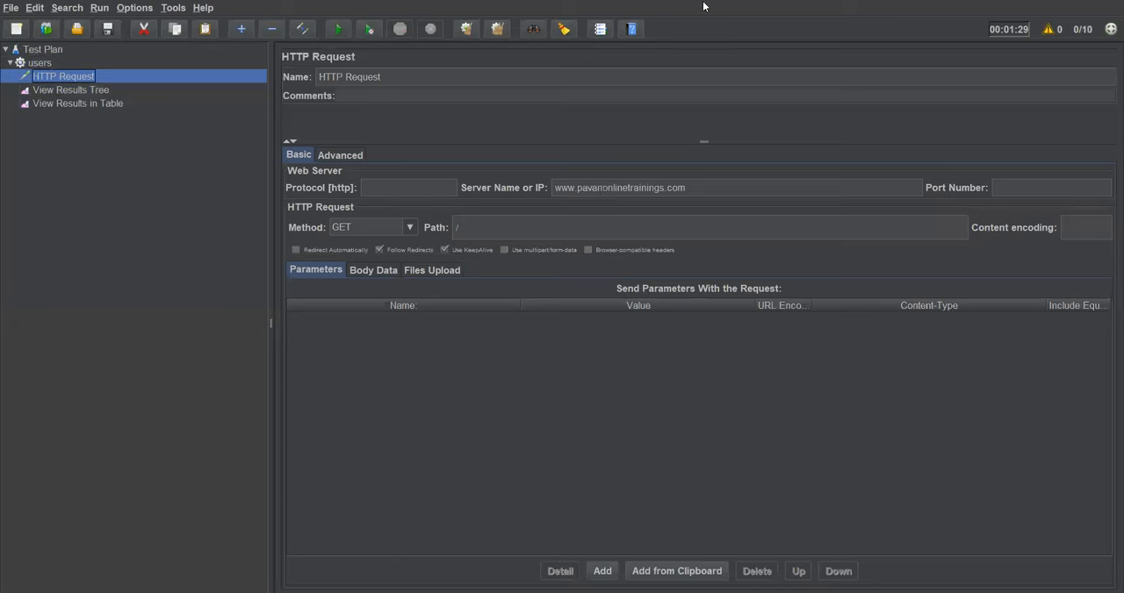
Step: Switch to the presentation slide that lists the steps for creating the first JMeter test
{"action": "key", "text": "alt+Tab"}
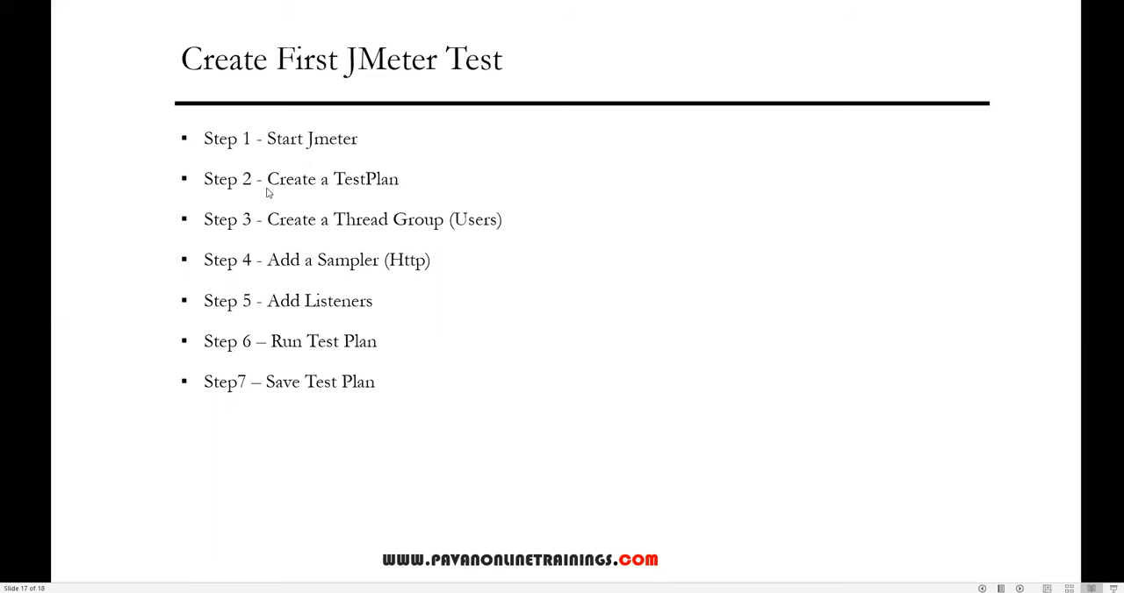